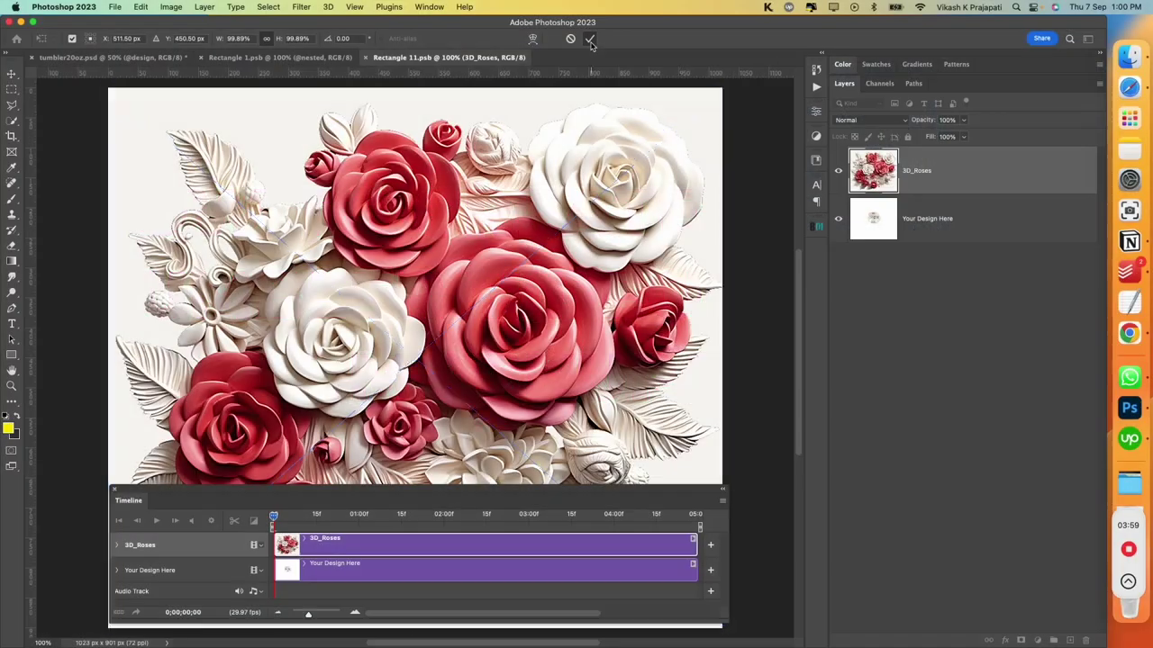
Step: Commit the placed 3D roses artwork, save the design document and close its tab
click(590, 38)
click(116, 7)
click(135, 125)
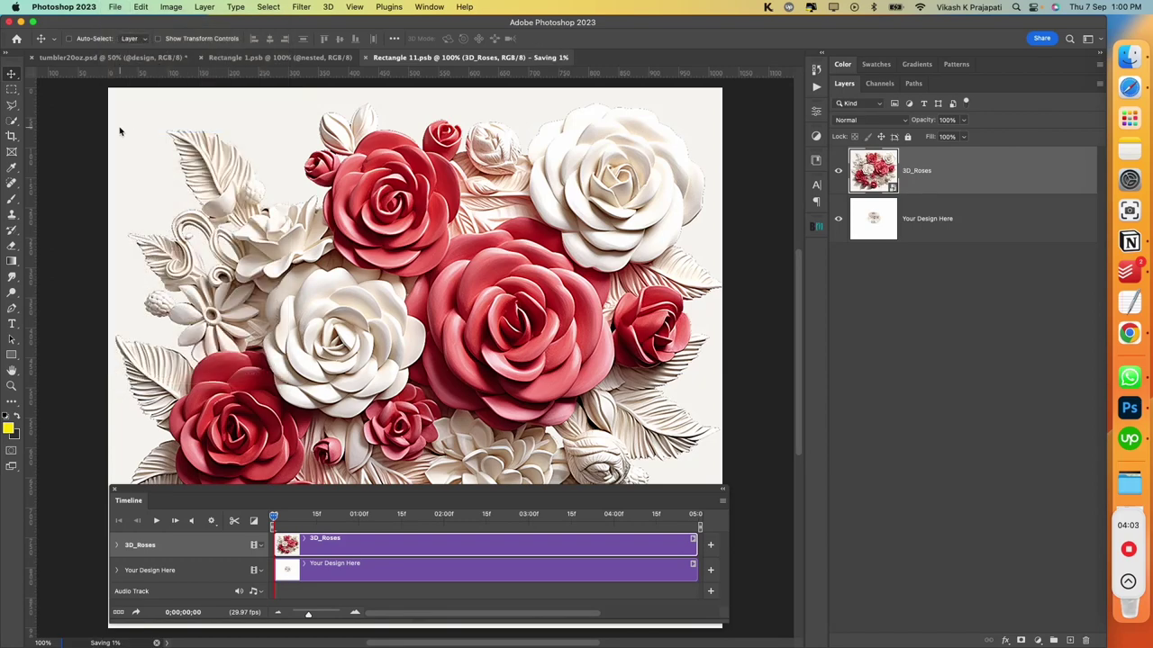
click(368, 58)
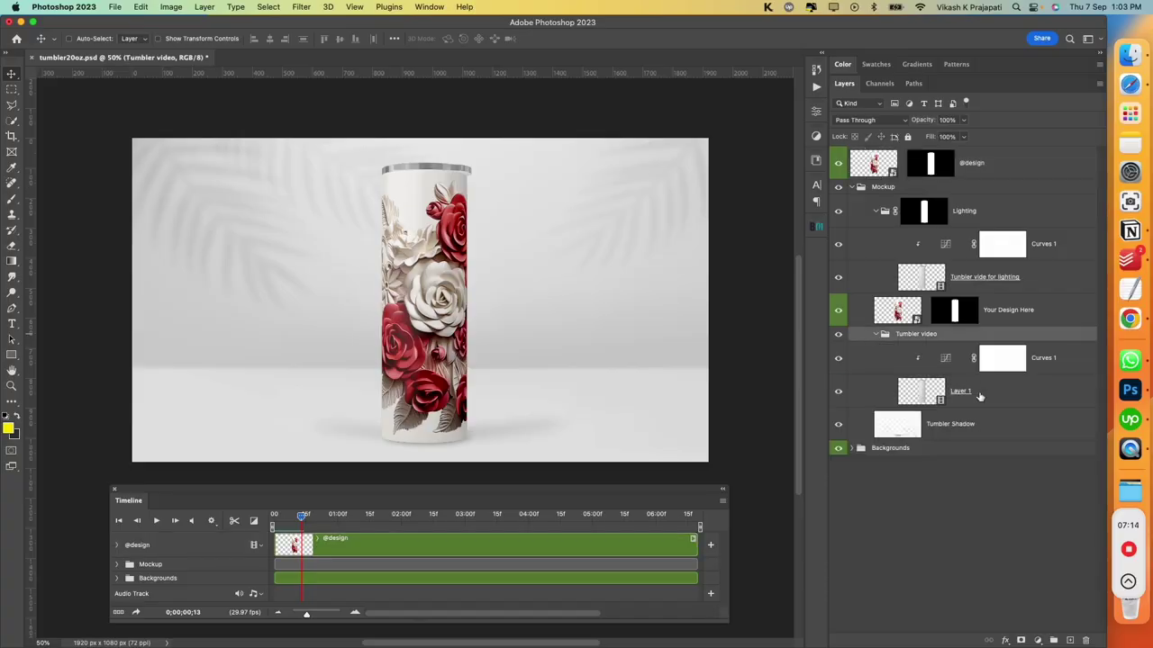
Step: Select Layer 1 in the Tumbler video group and bring up its timeline clip's duration and speed
click(979, 396)
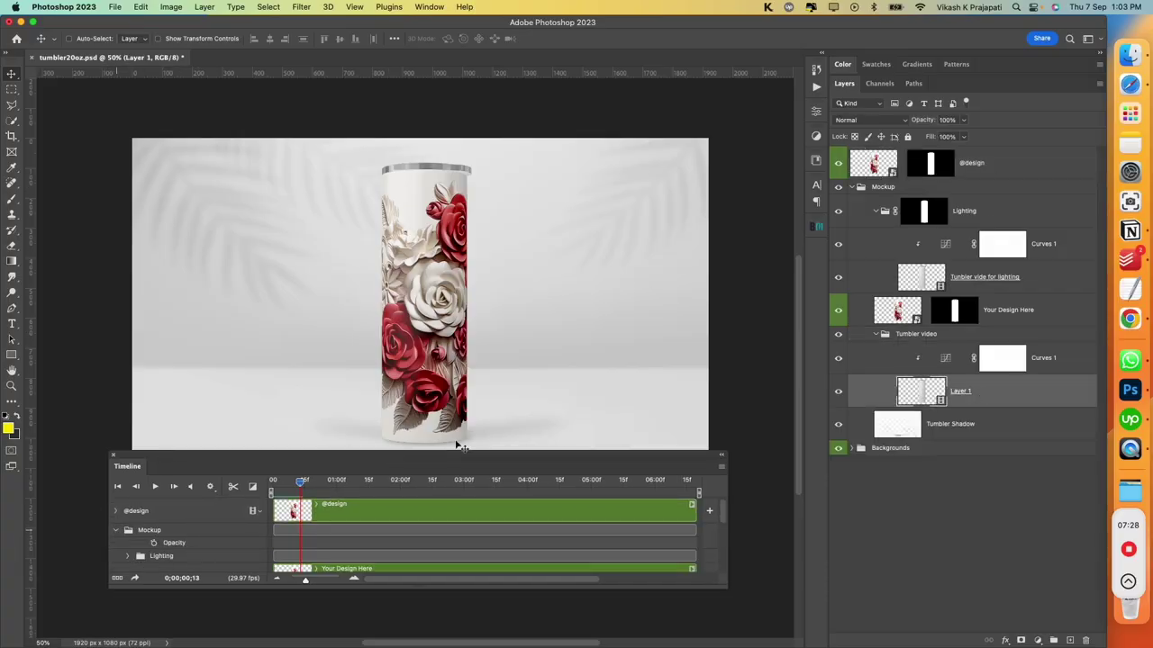
scroll(353, 539, down, 3)
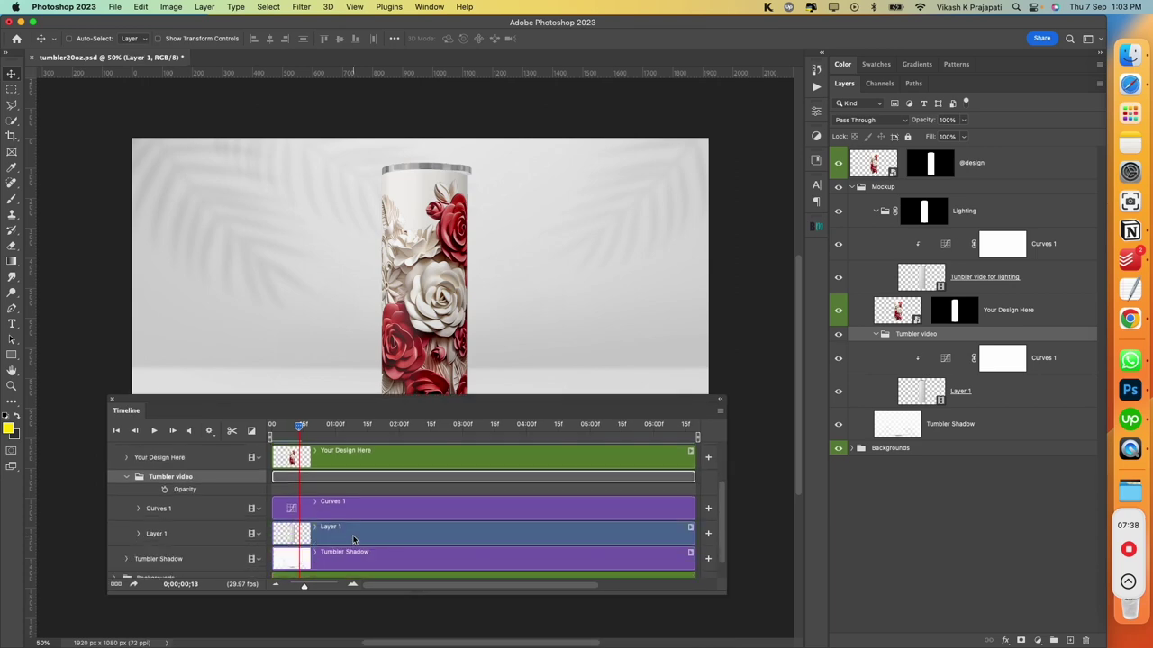
right_click(353, 538)
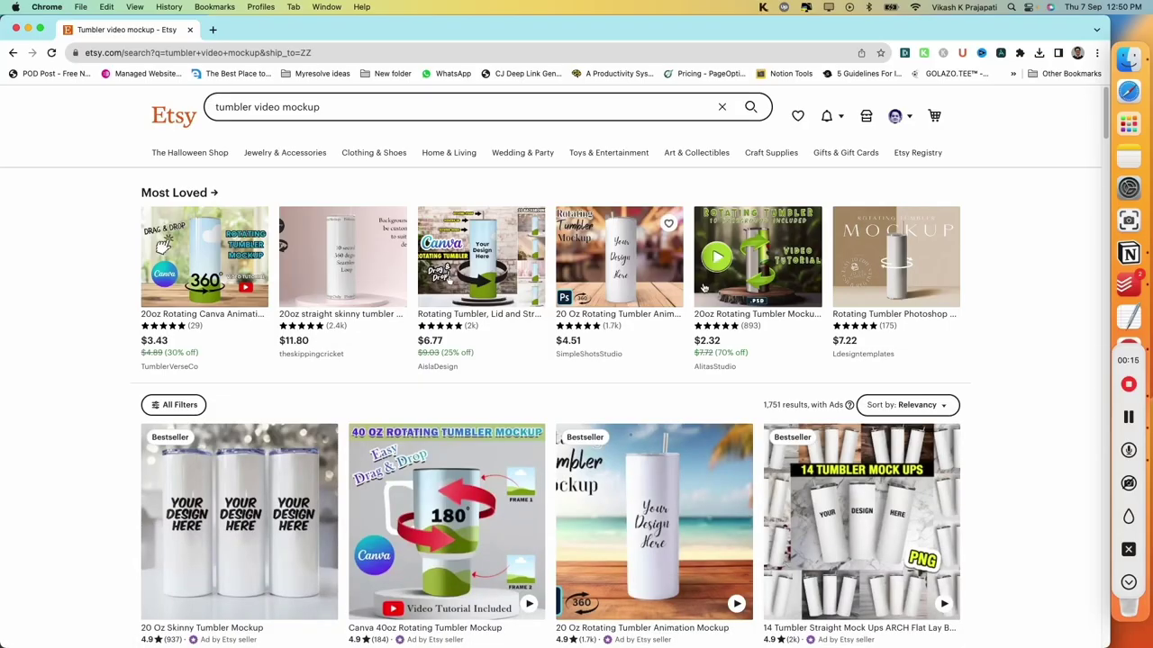
scroll(1049, 342, down, 2)
scroll(1049, 342, down, 1)
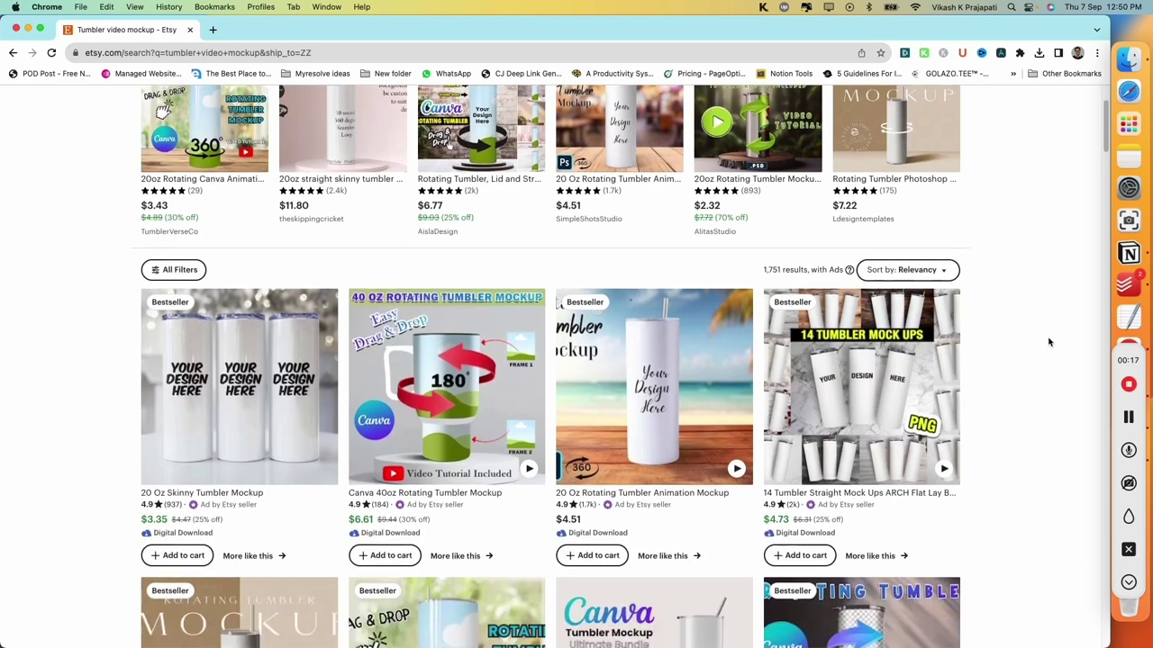
scroll(1049, 342, down, 4)
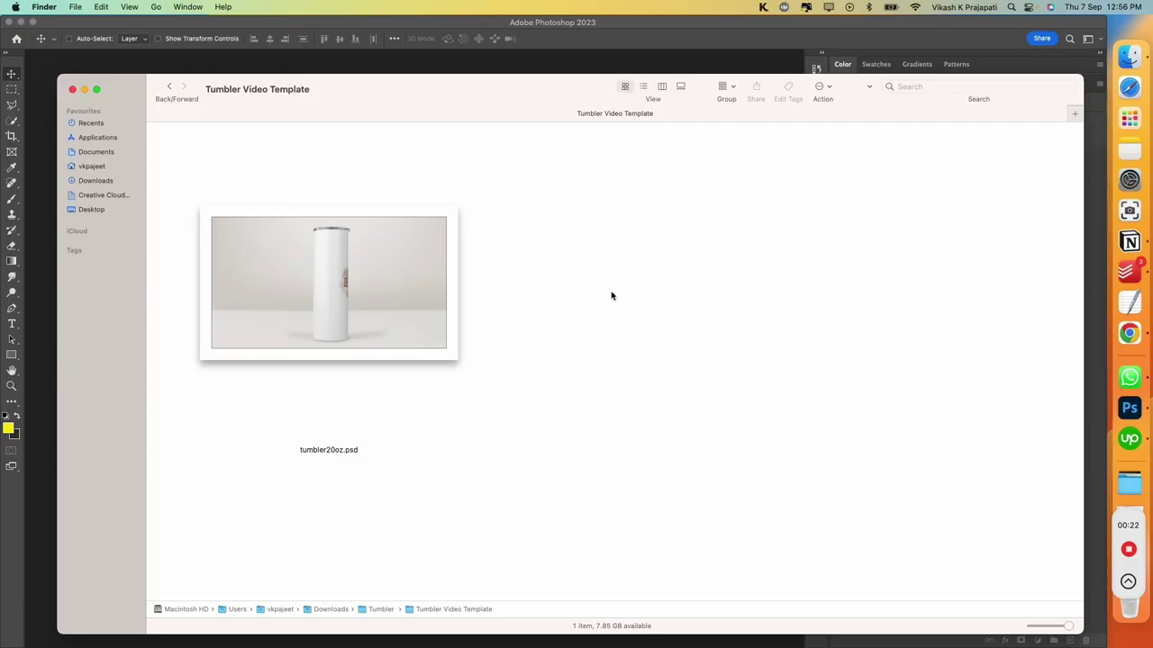
Step: Open tumbler20oz.psd from Finder using Open With > Adobe Photoshop 2023
click(378, 298)
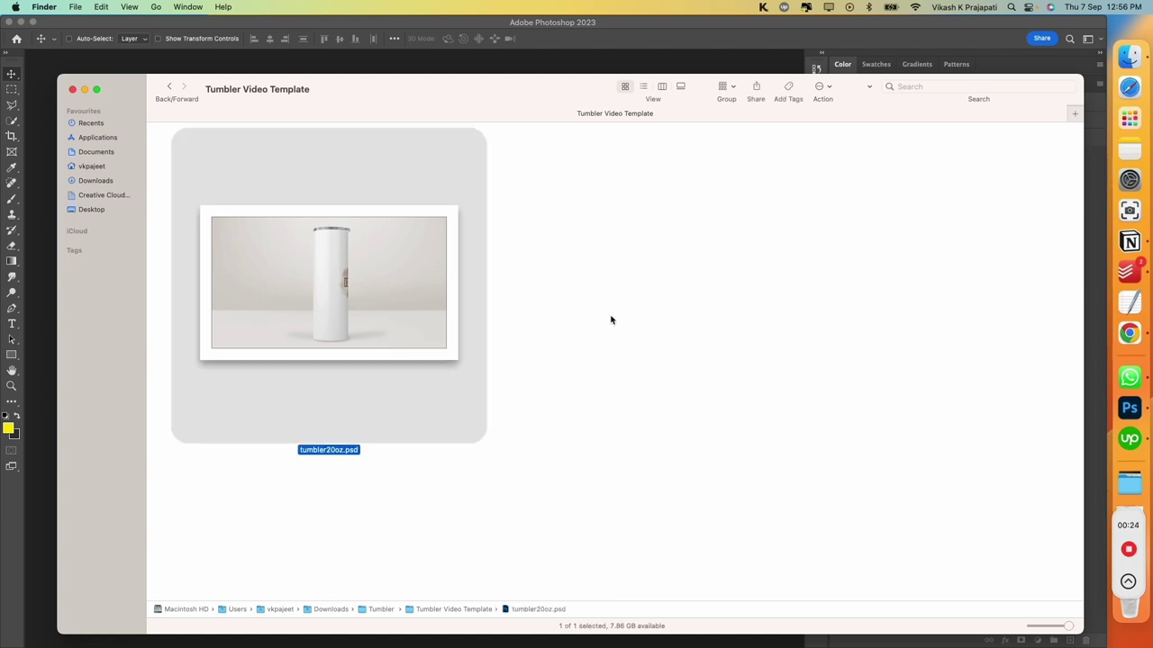
right_click(272, 277)
mouse_move(576, 128)
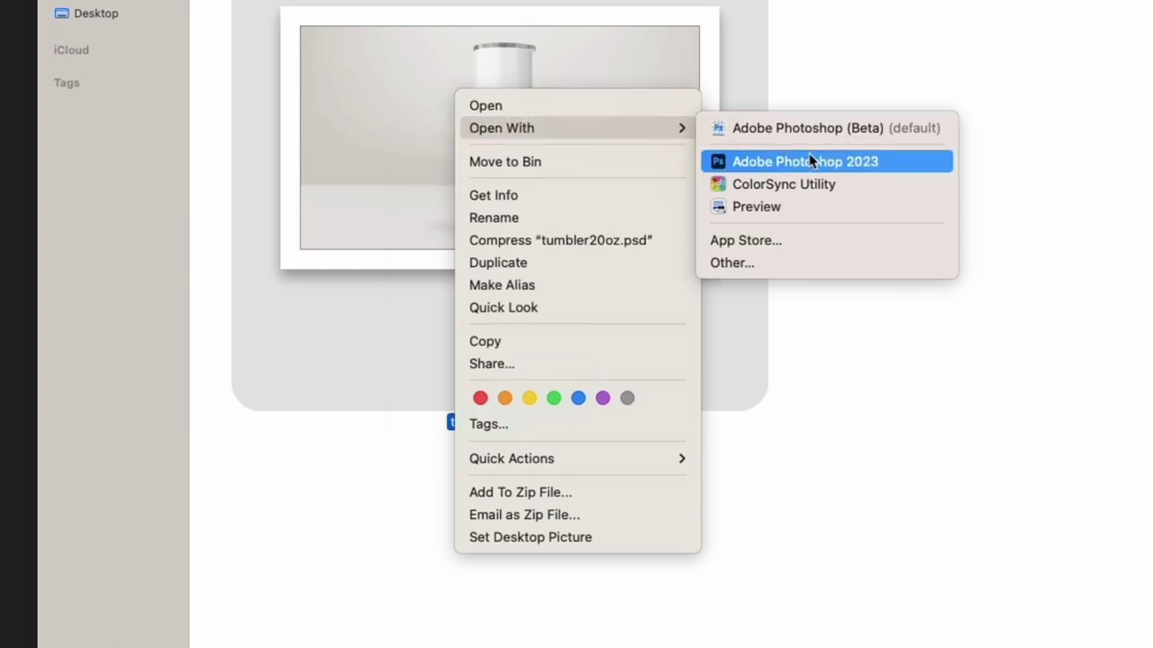
click(811, 161)
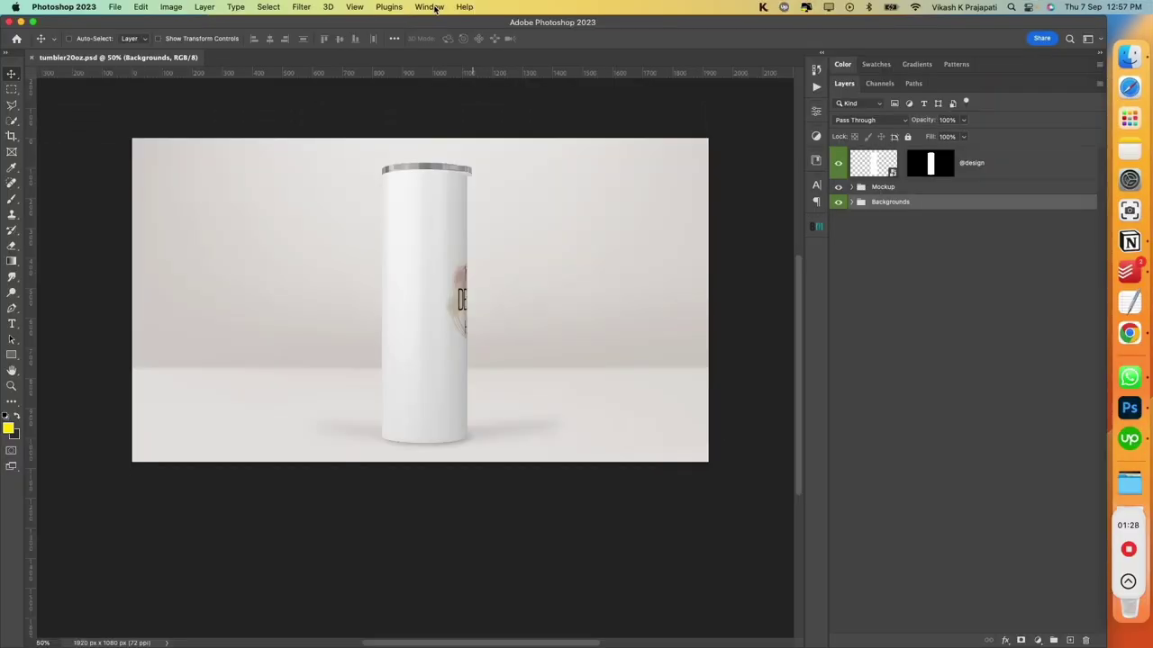
Step: Show the Timeline panel, rewind the playhead to frame 0 and play the tumbler rotation
click(430, 7)
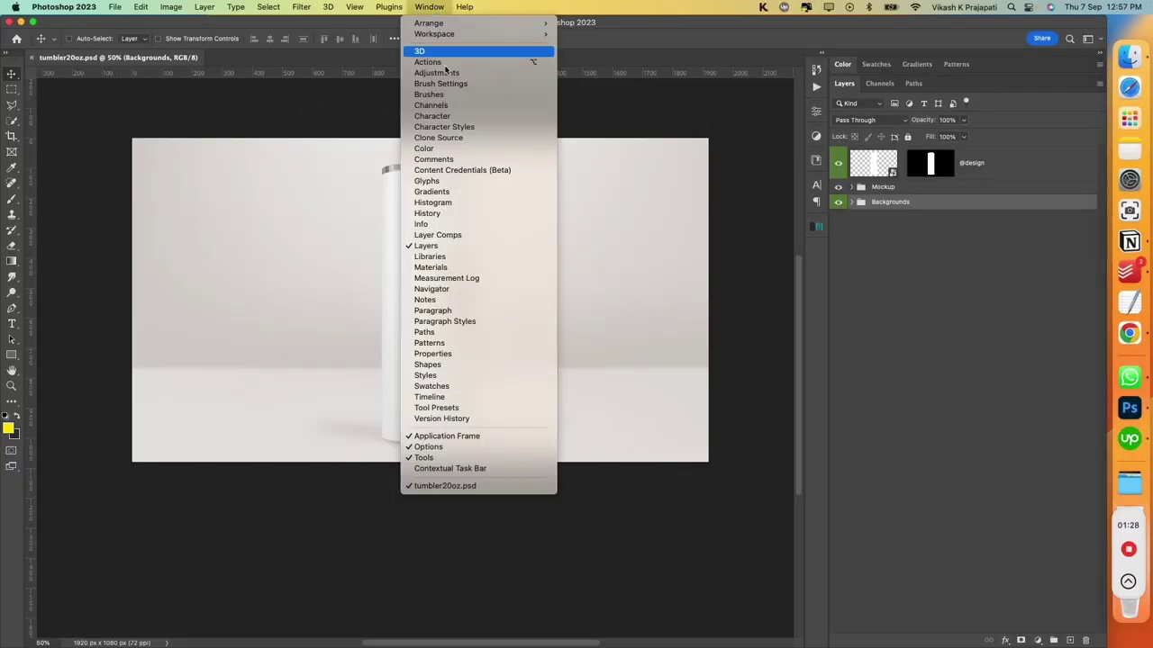
click(464, 399)
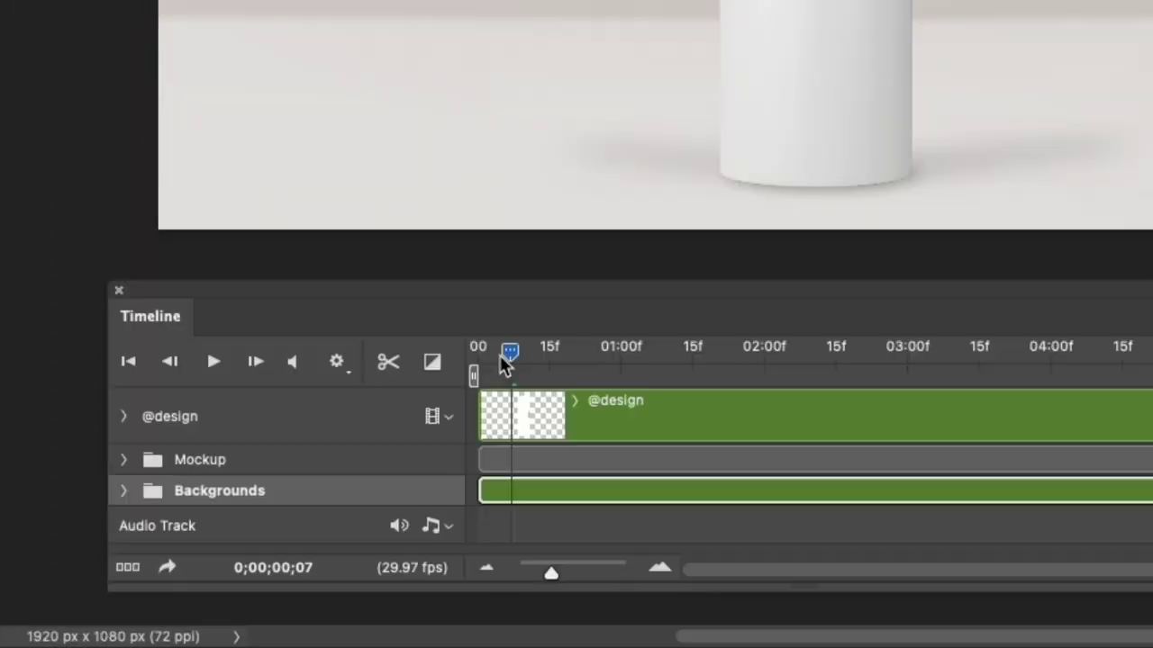
drag(288, 516, 275, 515)
click(474, 348)
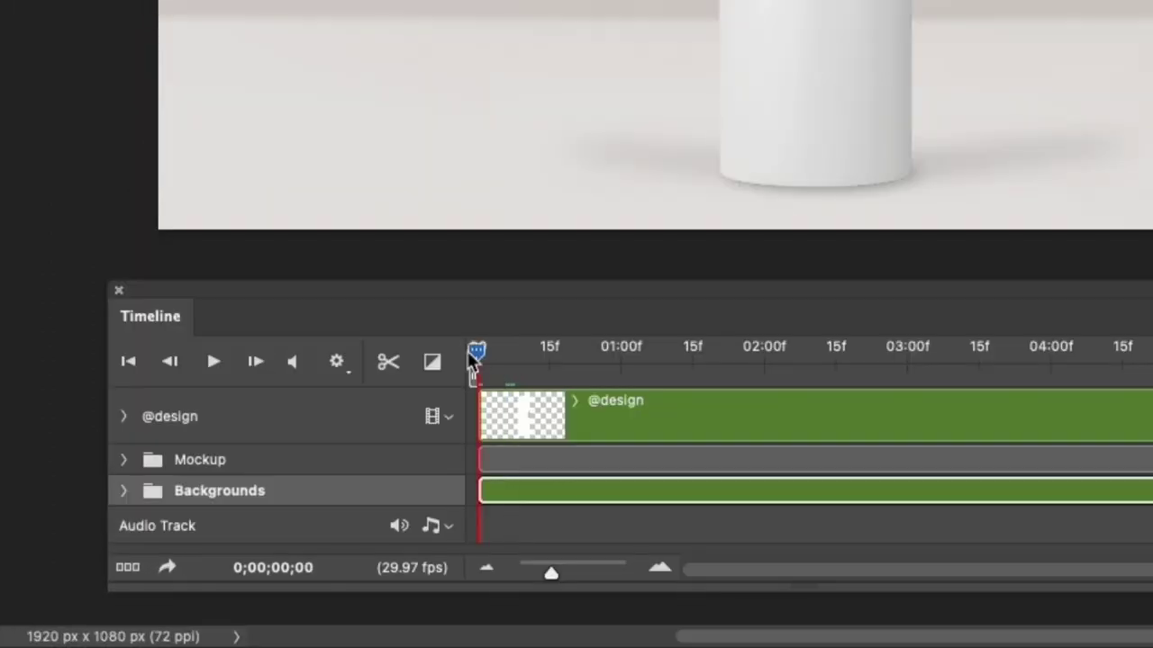
click(213, 363)
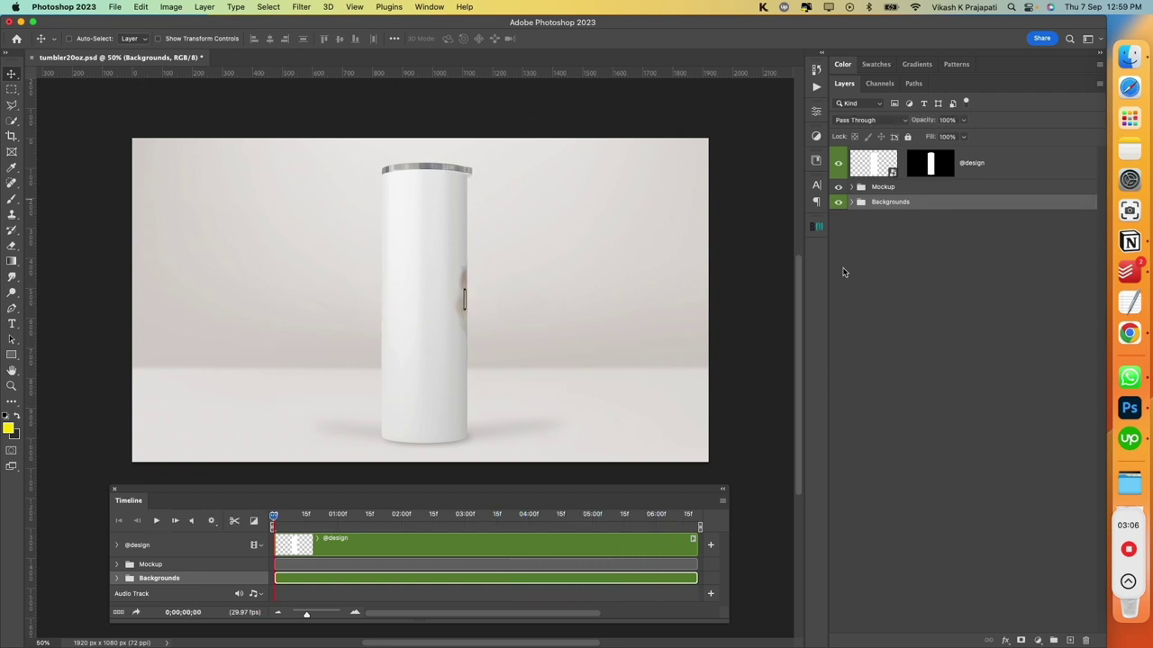
click(851, 202)
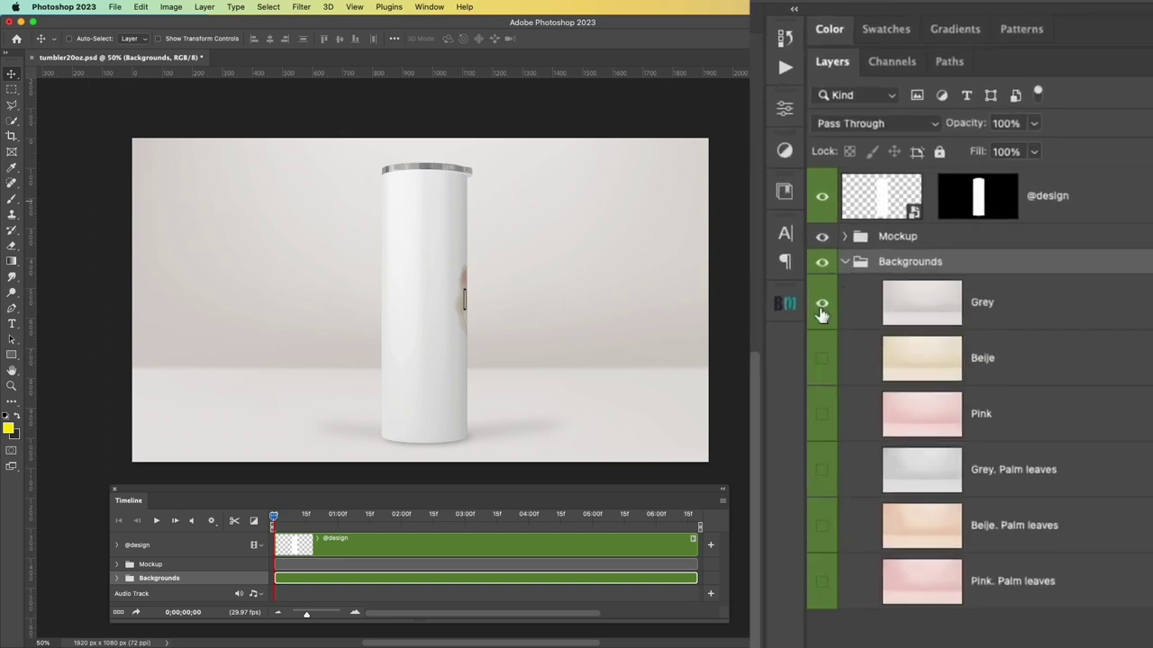
click(833, 226)
click(821, 470)
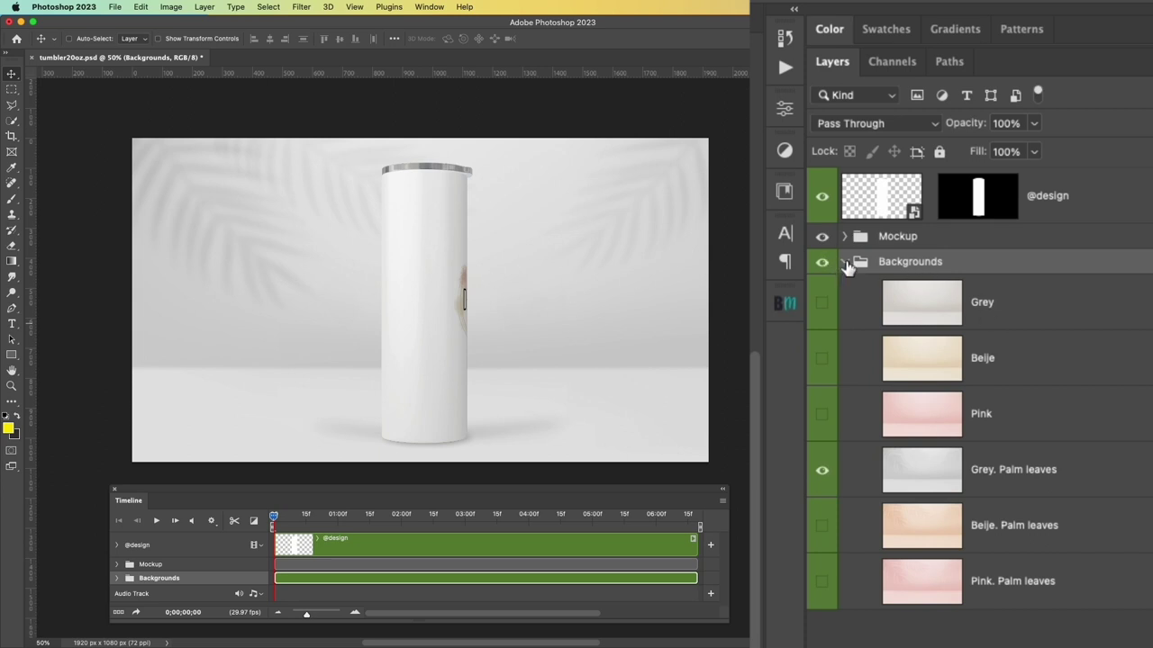
click(844, 262)
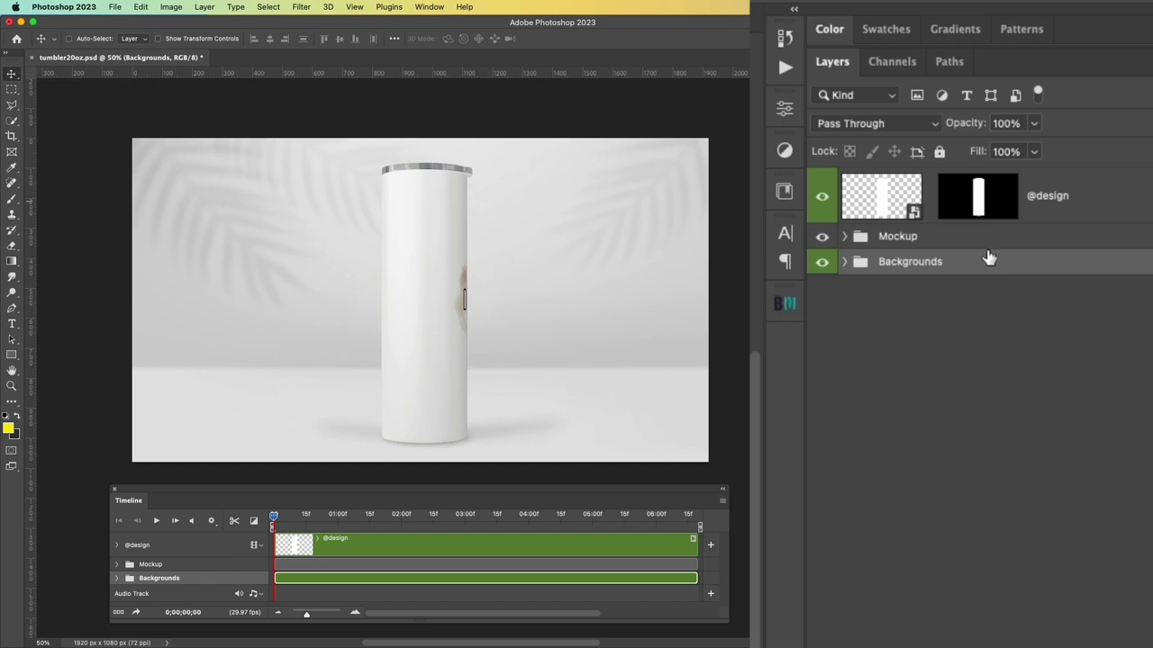
click(1052, 221)
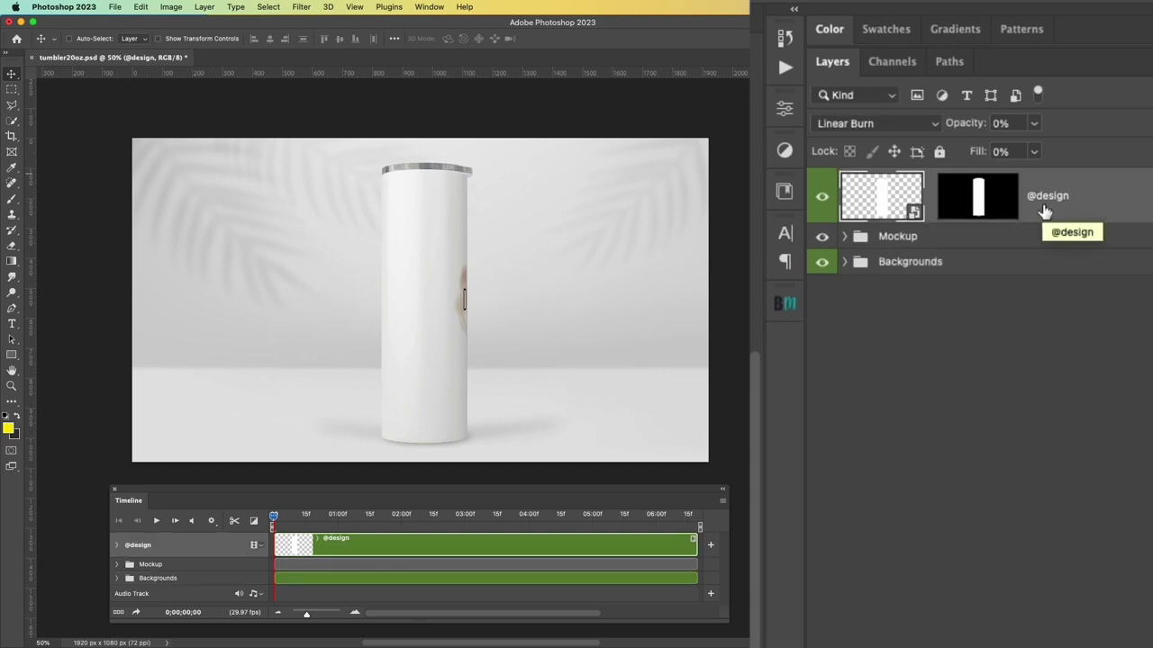
double_click(916, 216)
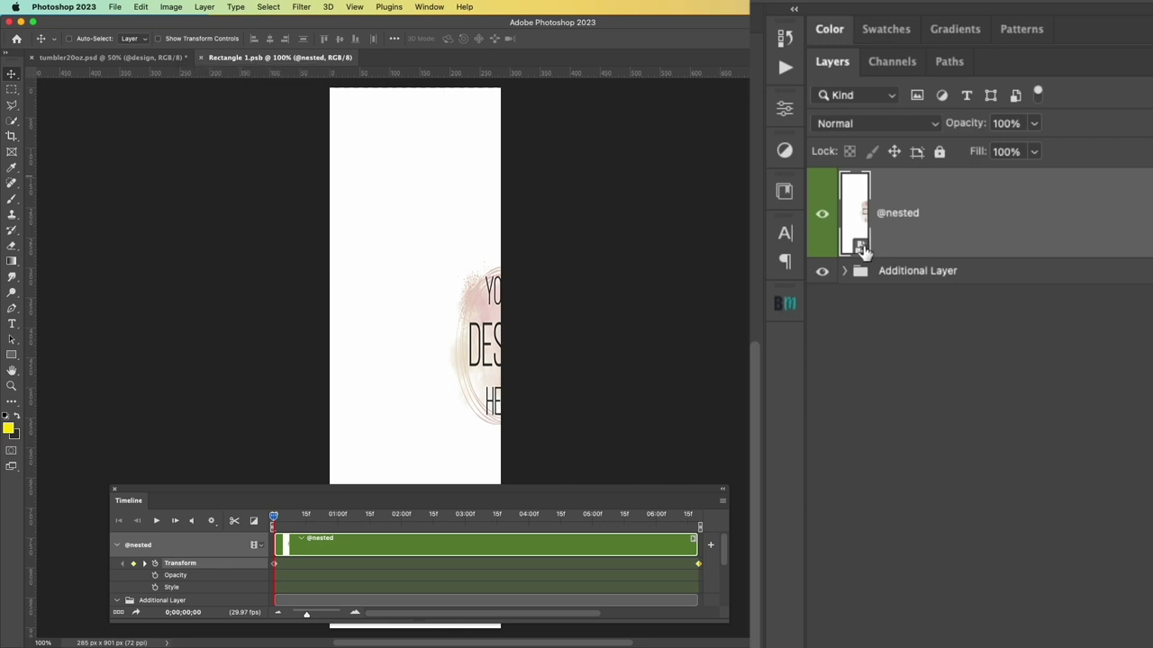
double_click(860, 248)
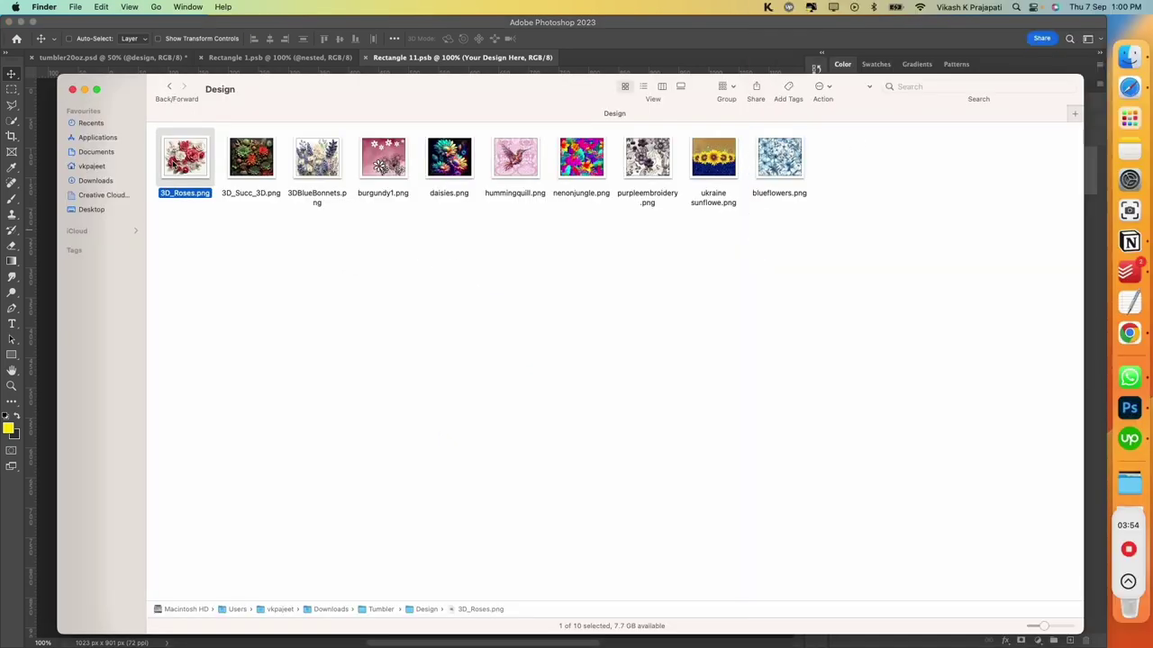
mouse_move(206, 167)
mouse_down()
mouse_move(39, 273)
mouse_move(337, 334)
mouse_up()
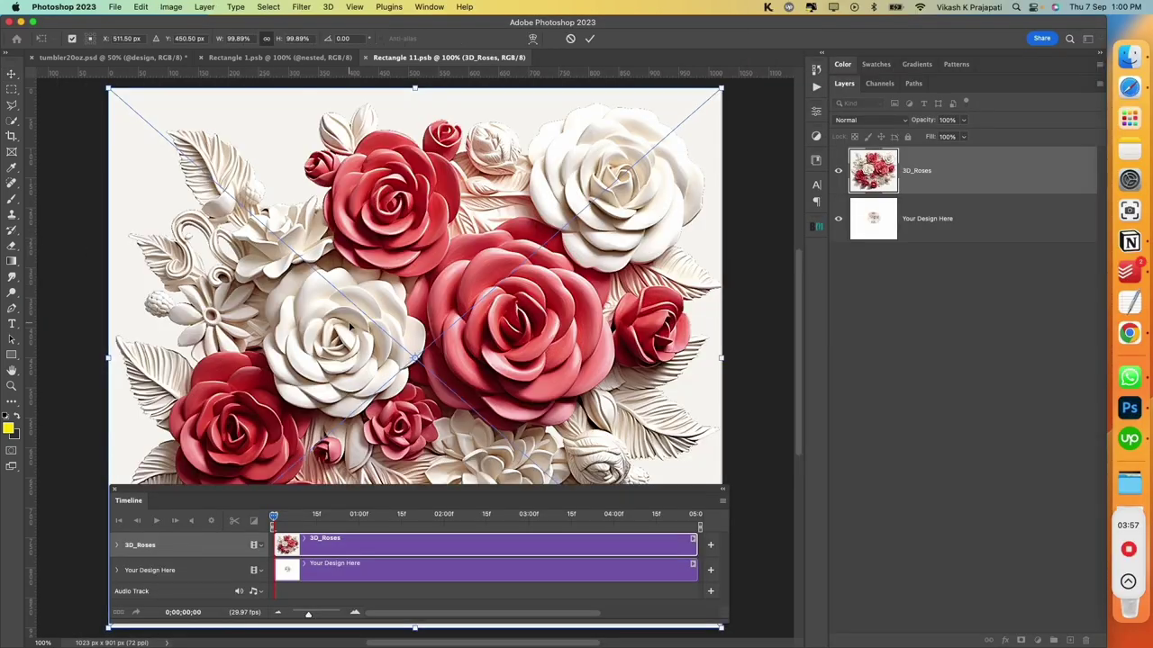
click(590, 39)
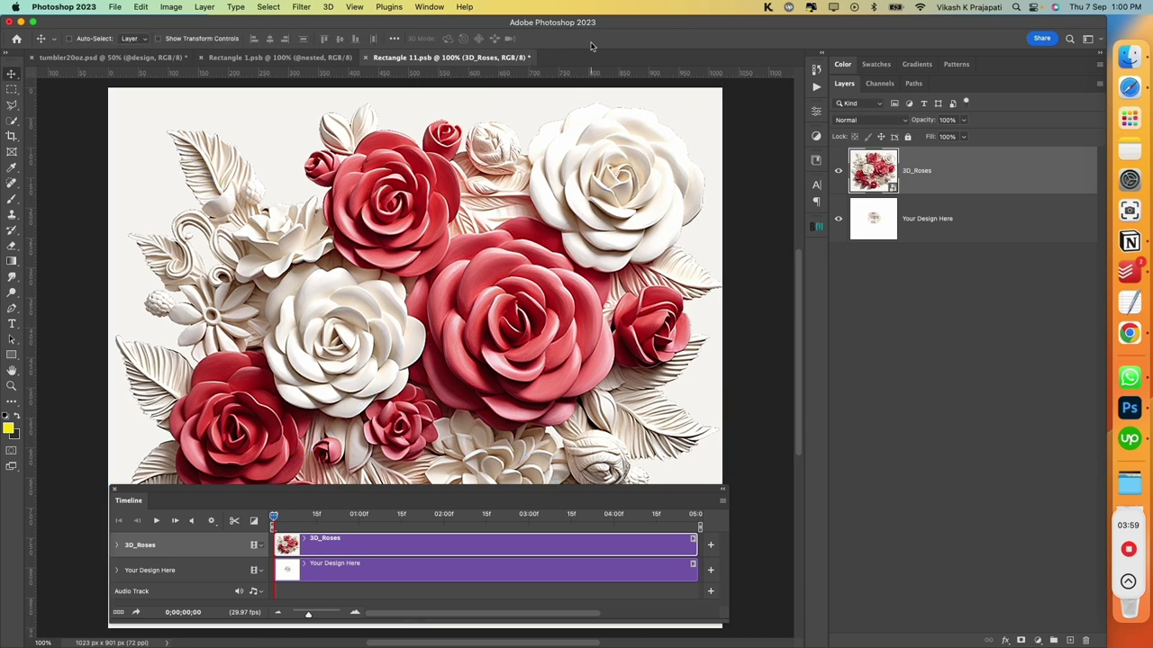
Step: Save and close both nested design documents, then play the tumbler rotation preview
click(114, 8)
click(120, 132)
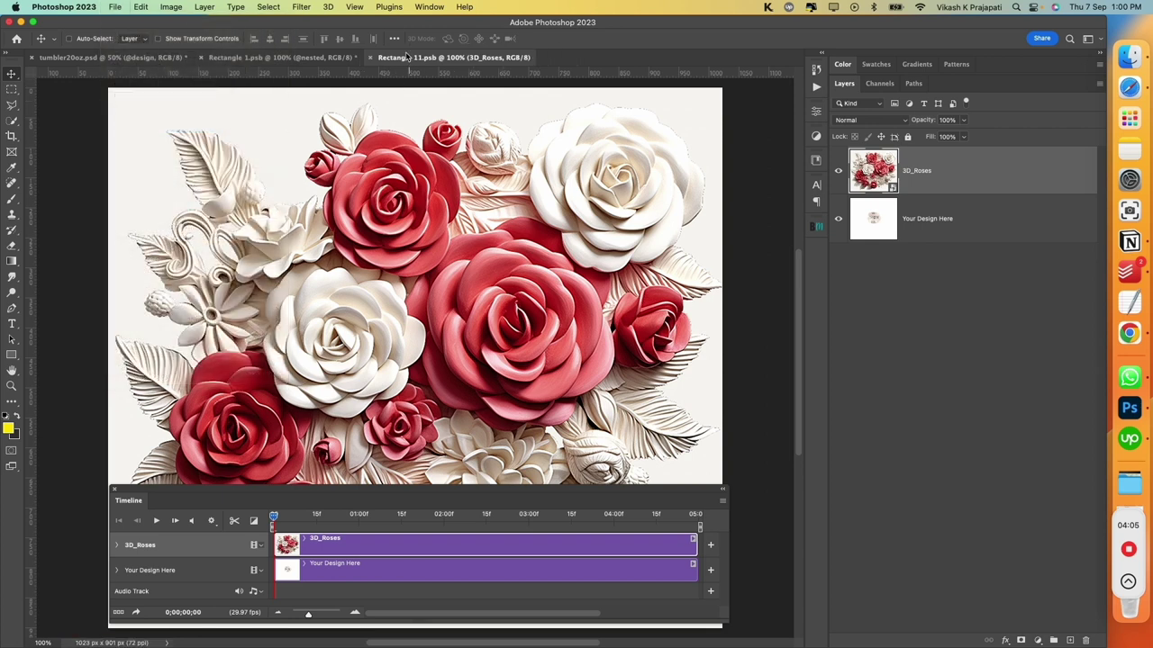
click(370, 58)
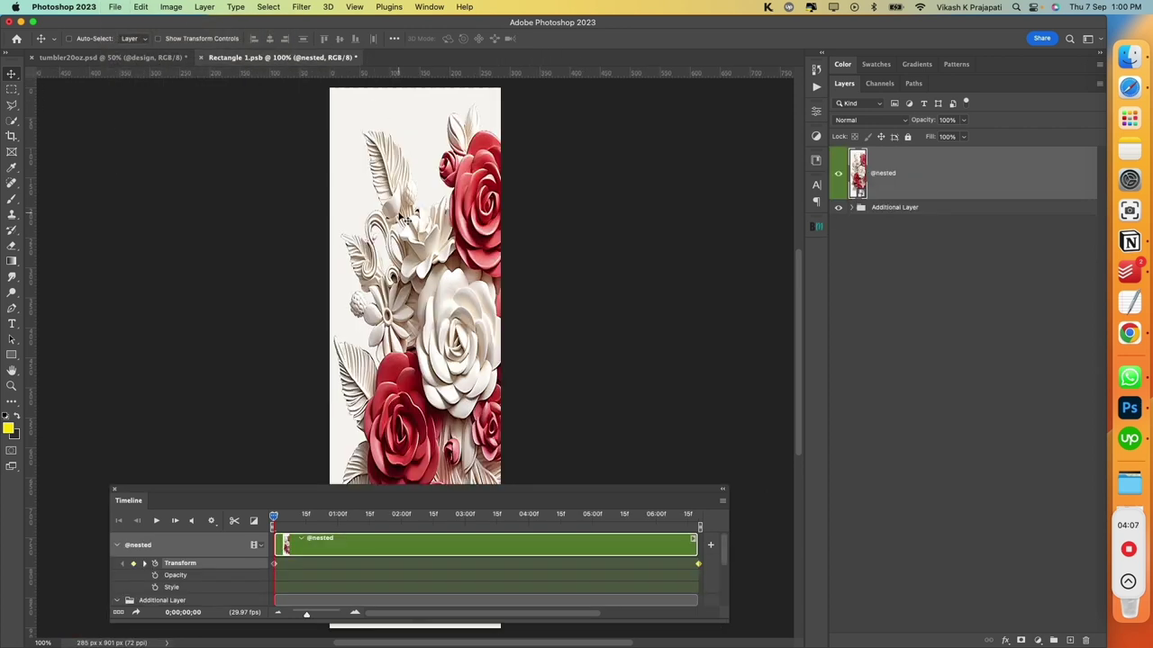
click(115, 9)
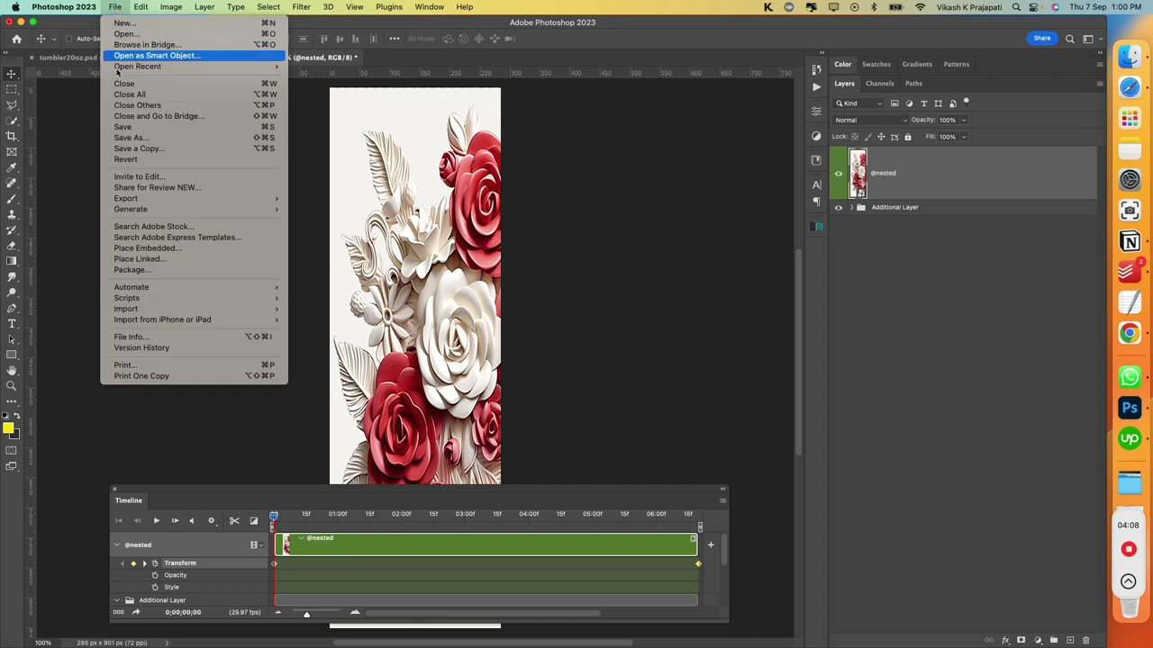
click(129, 127)
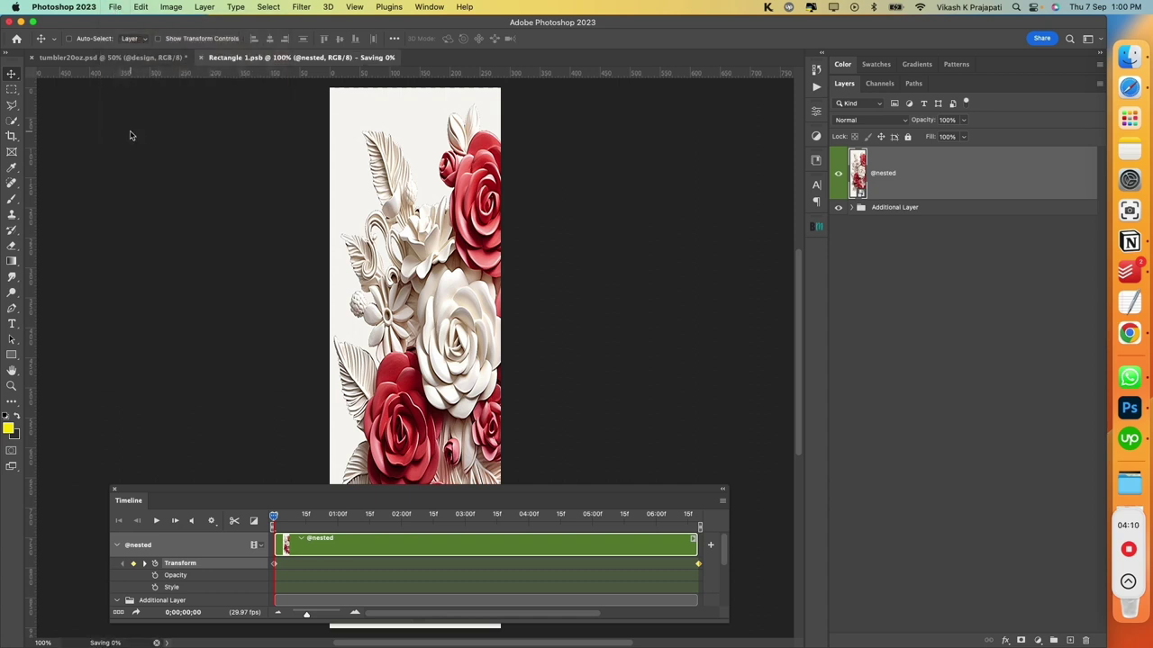
click(202, 57)
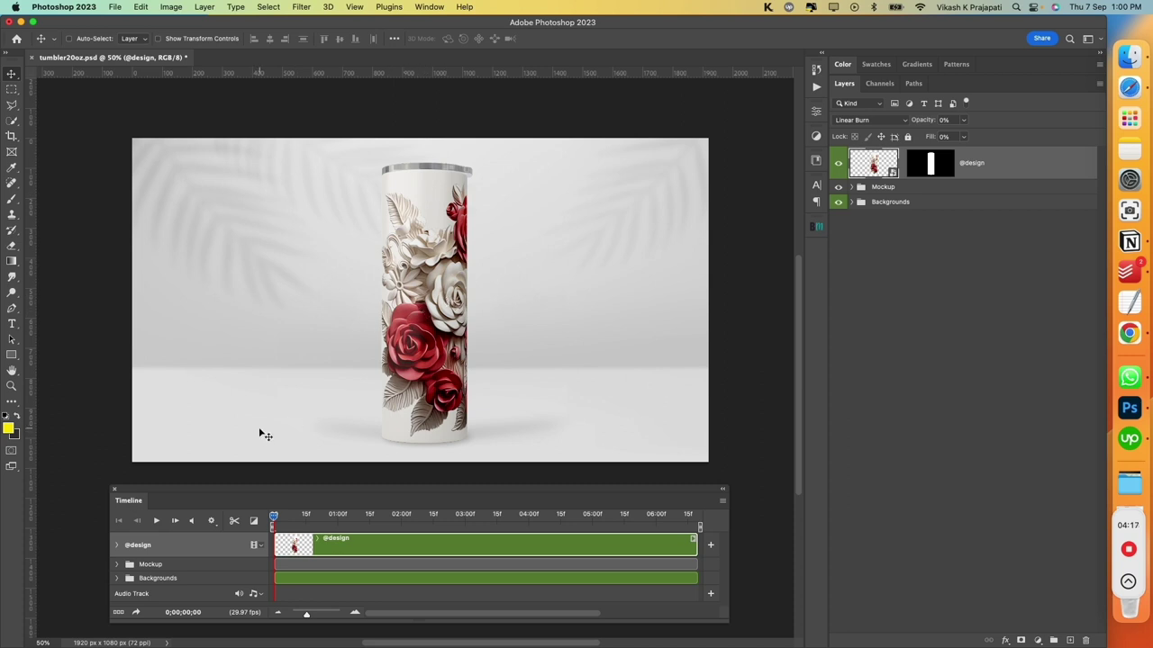
click(155, 521)
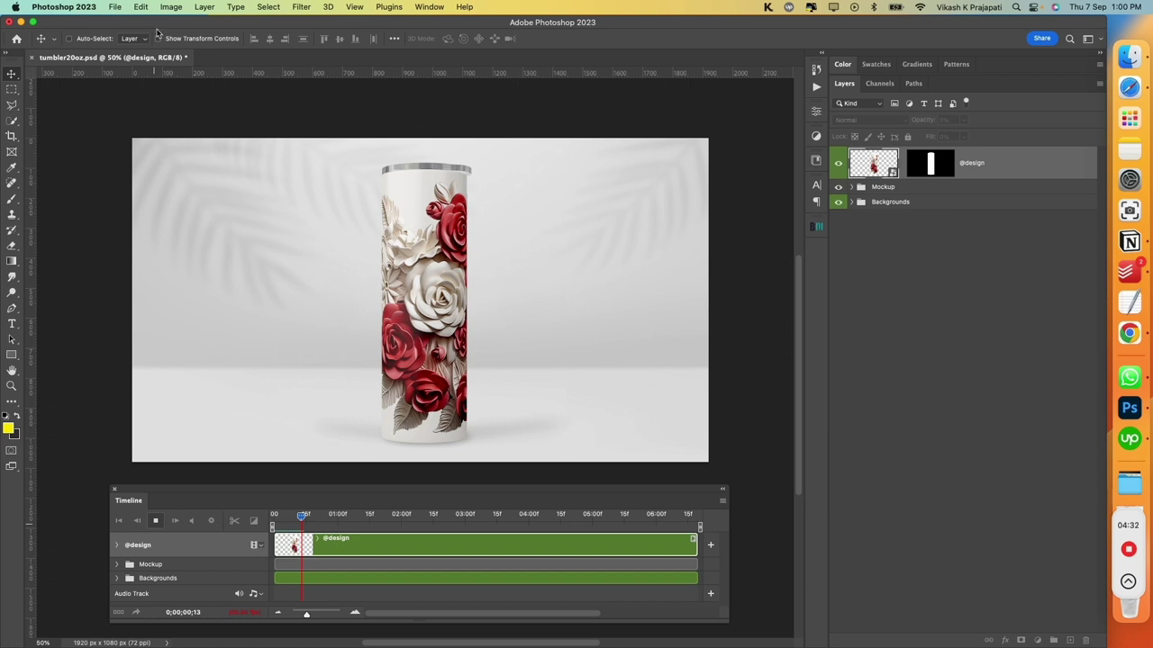
Step: Render the timeline as H.264 High Quality 1920x1080 video named tumbler20oz.mp4 on the Desktop
click(115, 11)
mouse_move(126, 198)
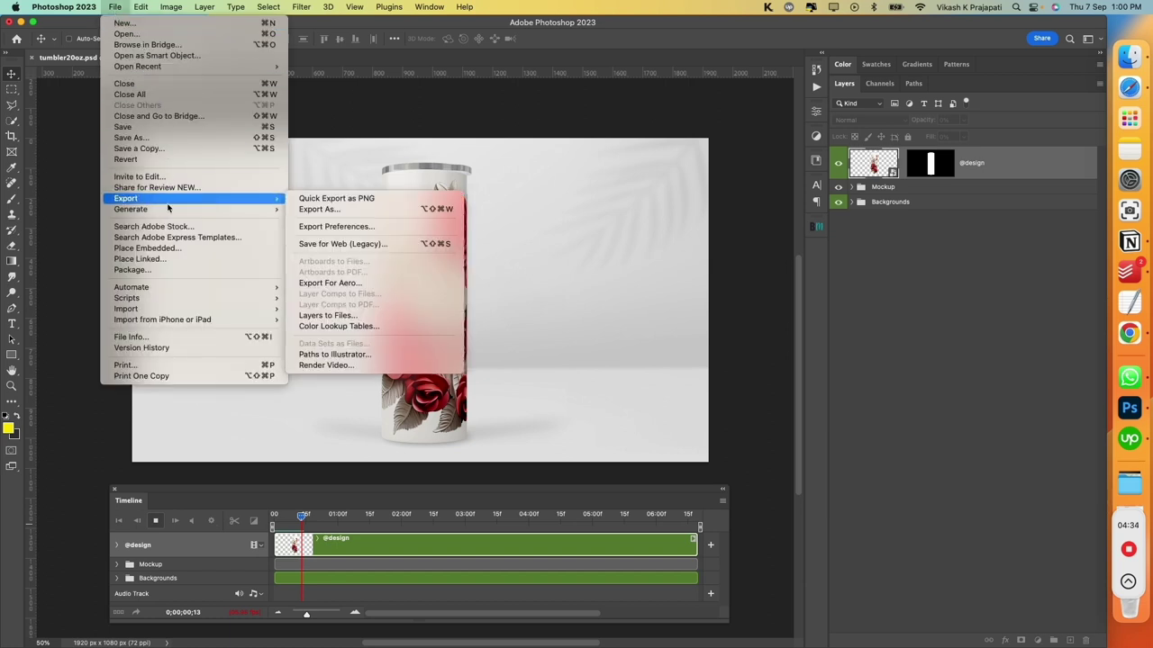
click(378, 366)
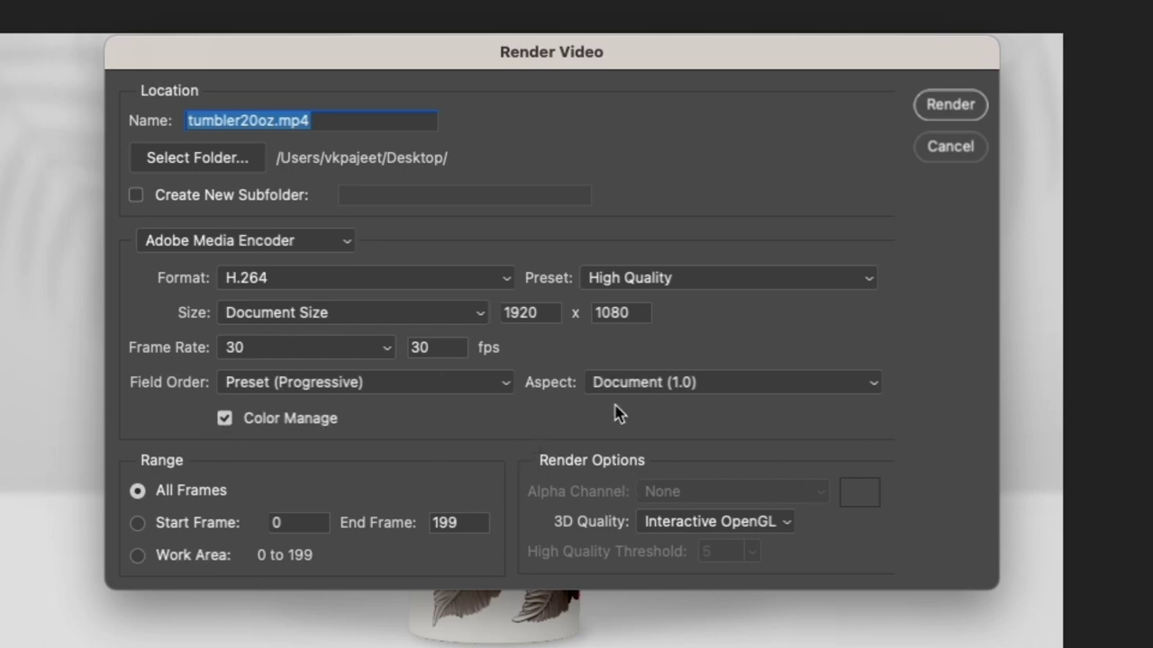
click(940, 108)
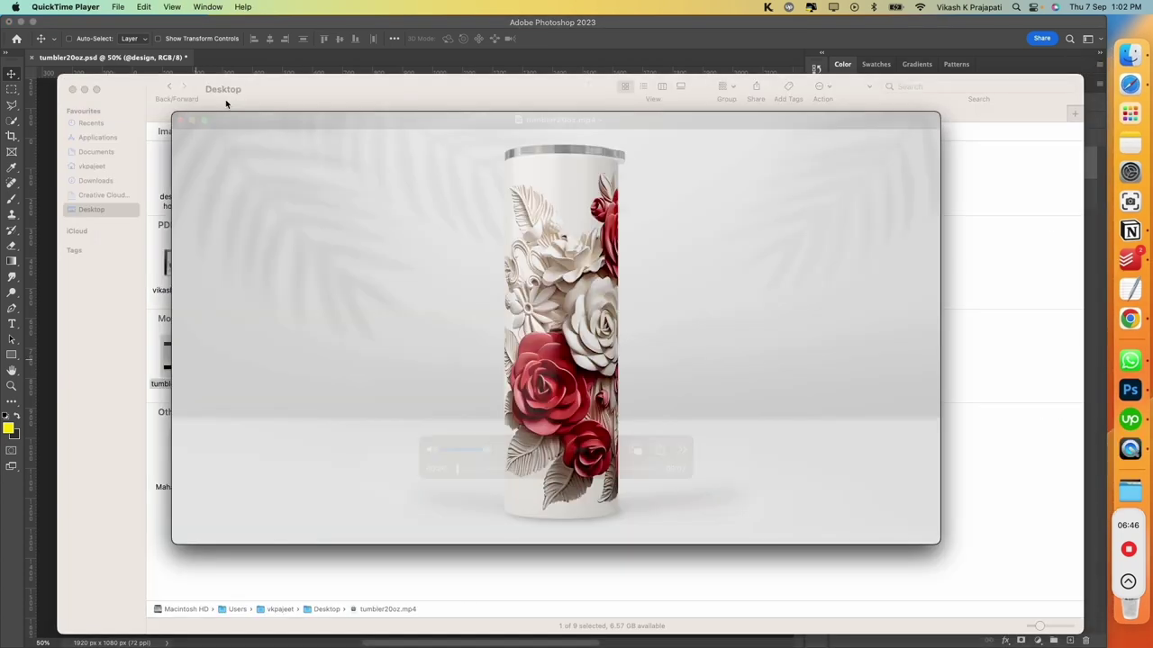
Step: Play tumbler20oz.mp4 in QuickTime Player, then bring the Photoshop mockup back to the front
click(557, 448)
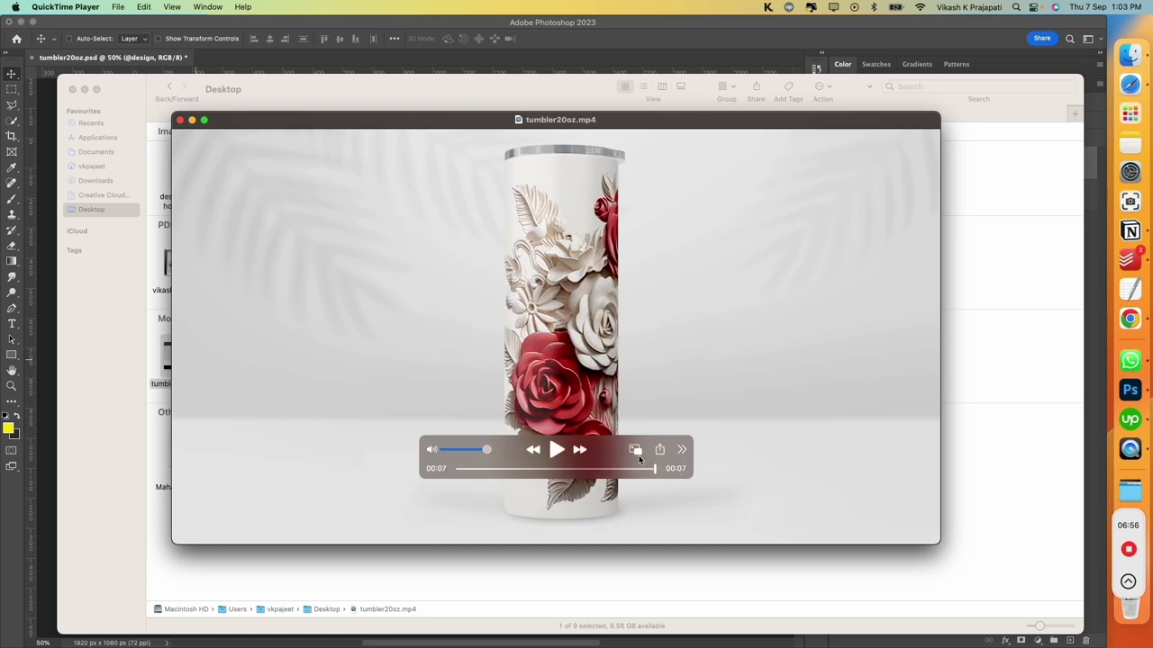
click(49, 451)
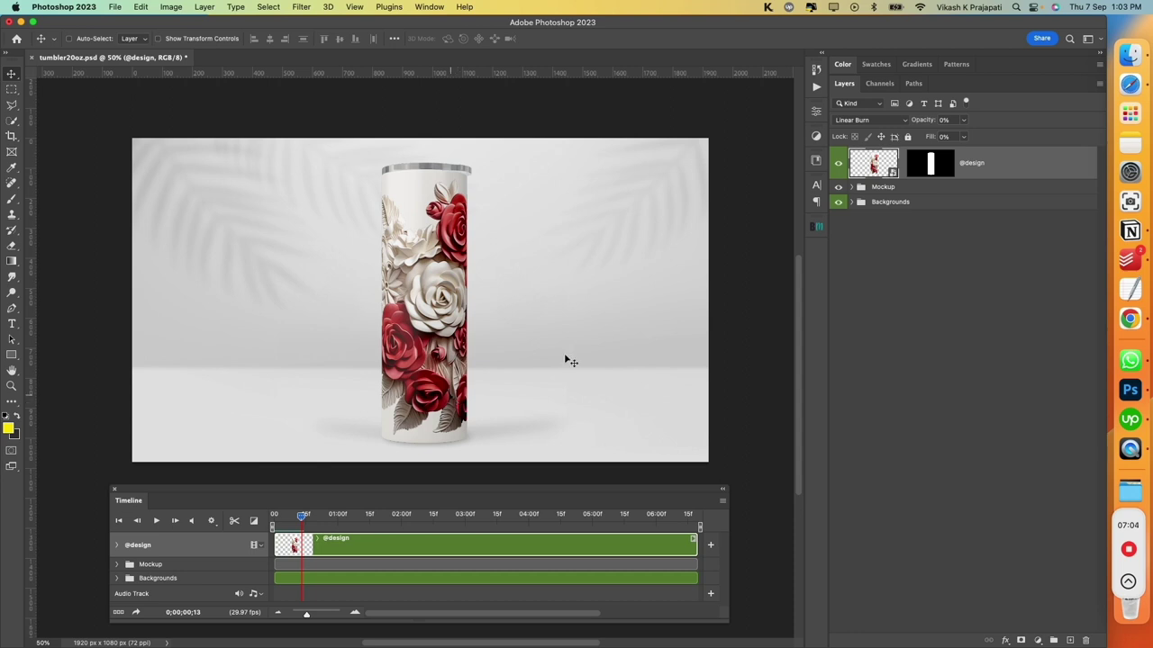
Step: Expand the Mockup and Tumbler video groups in the Layers panel and select Layer 1
click(851, 187)
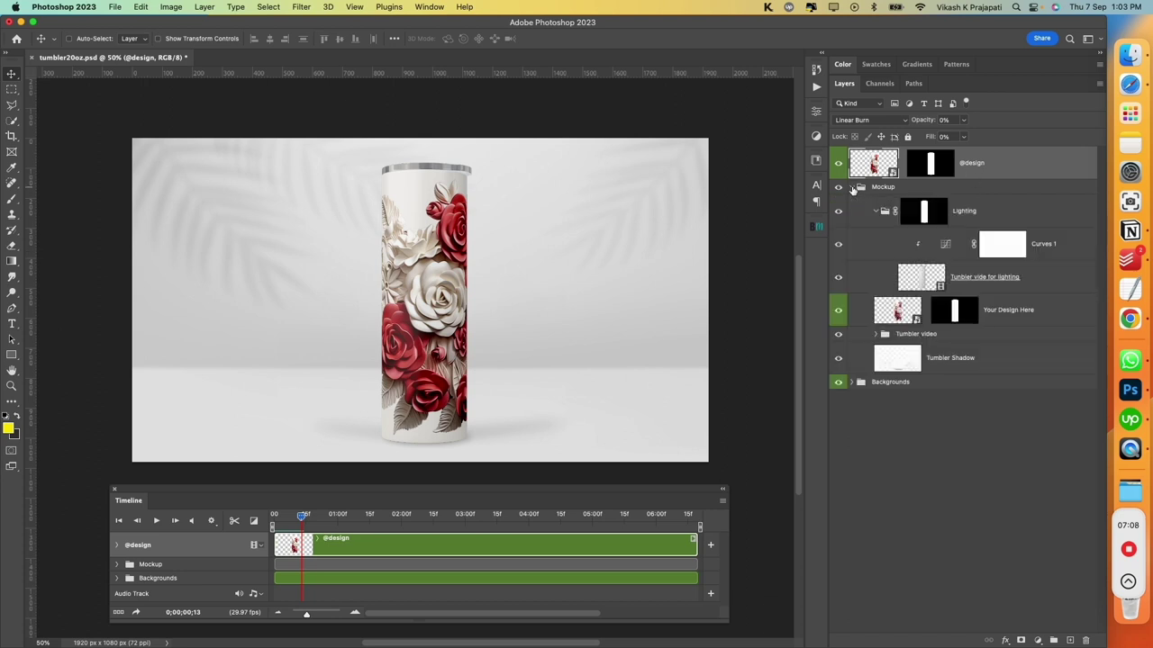
click(970, 336)
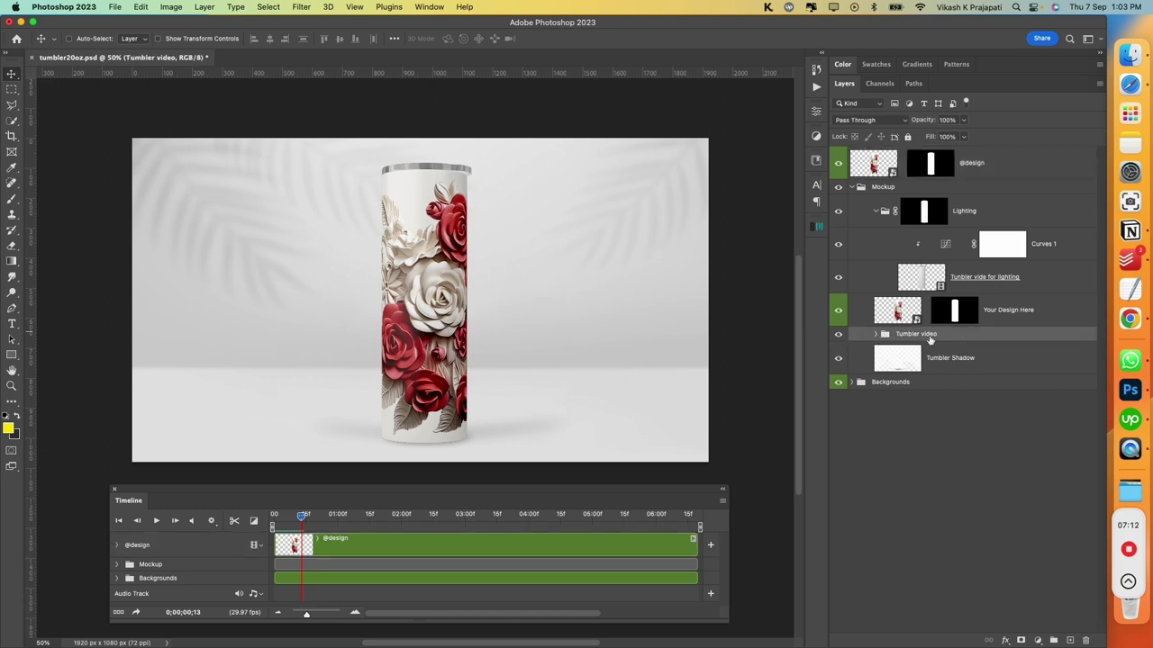
click(876, 335)
click(980, 397)
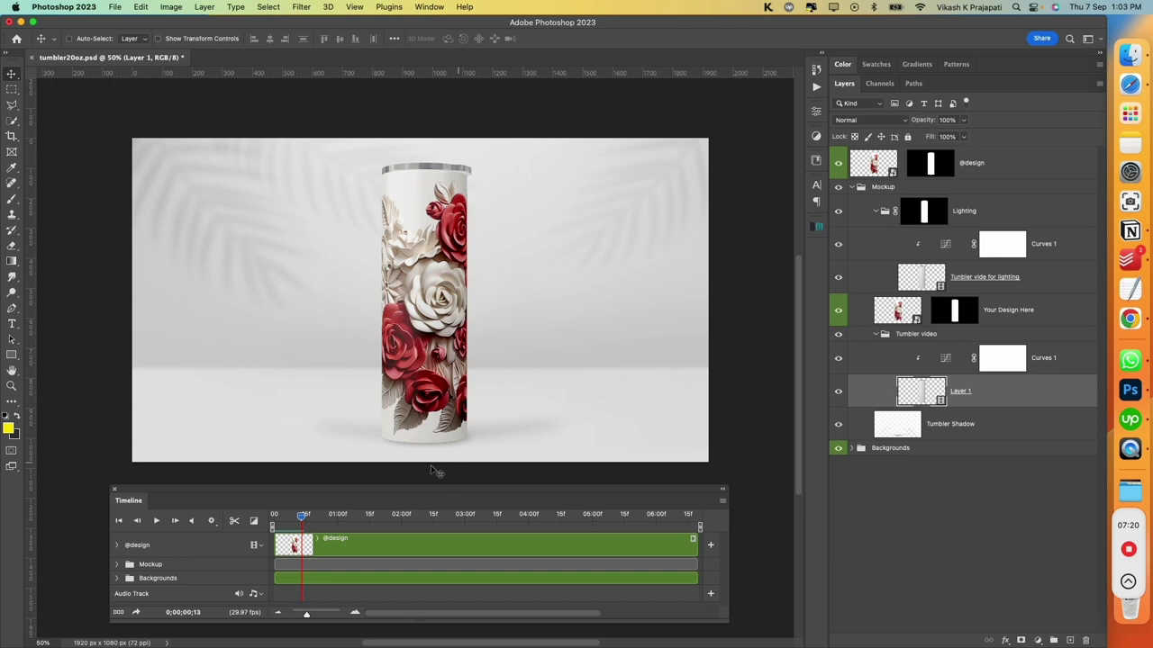
Step: Enlarge the Timeline panel, expand the Mockup tracks and select the Layer 1 clip
drag(389, 492, 389, 457)
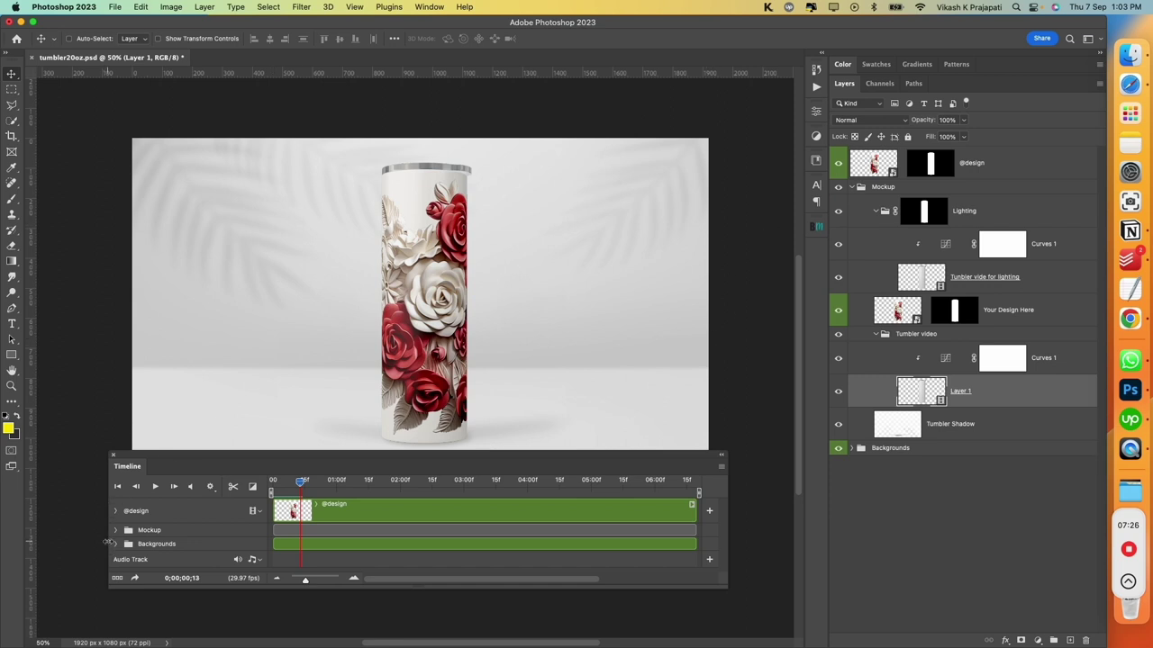
click(116, 530)
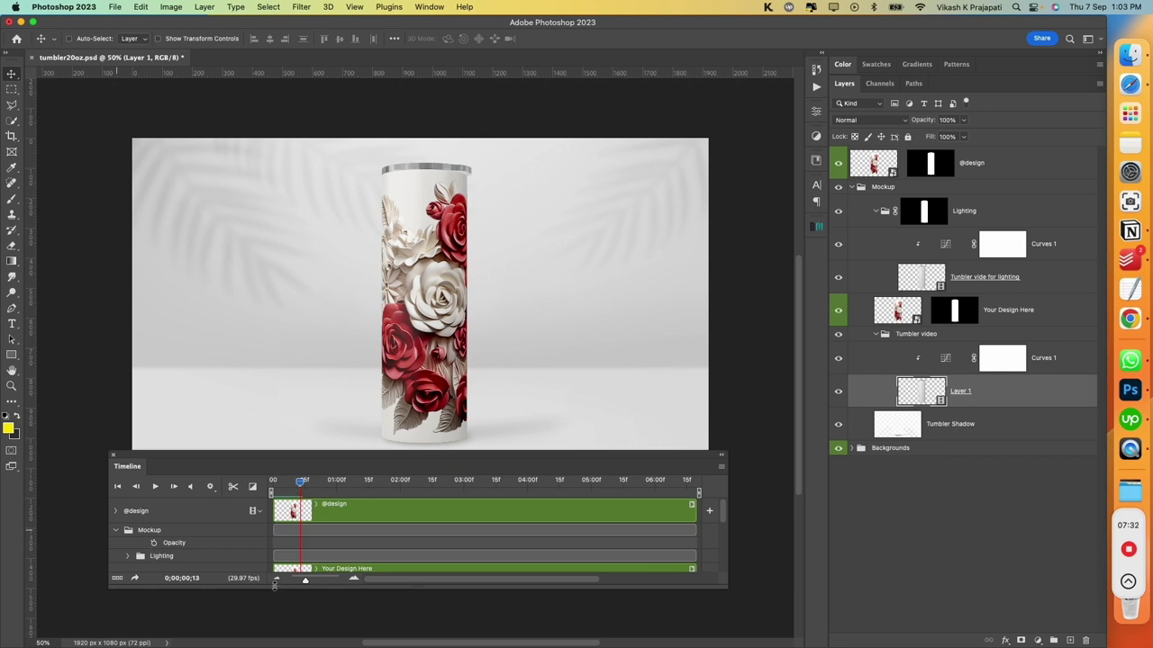
drag(275, 587, 261, 641)
click(172, 596)
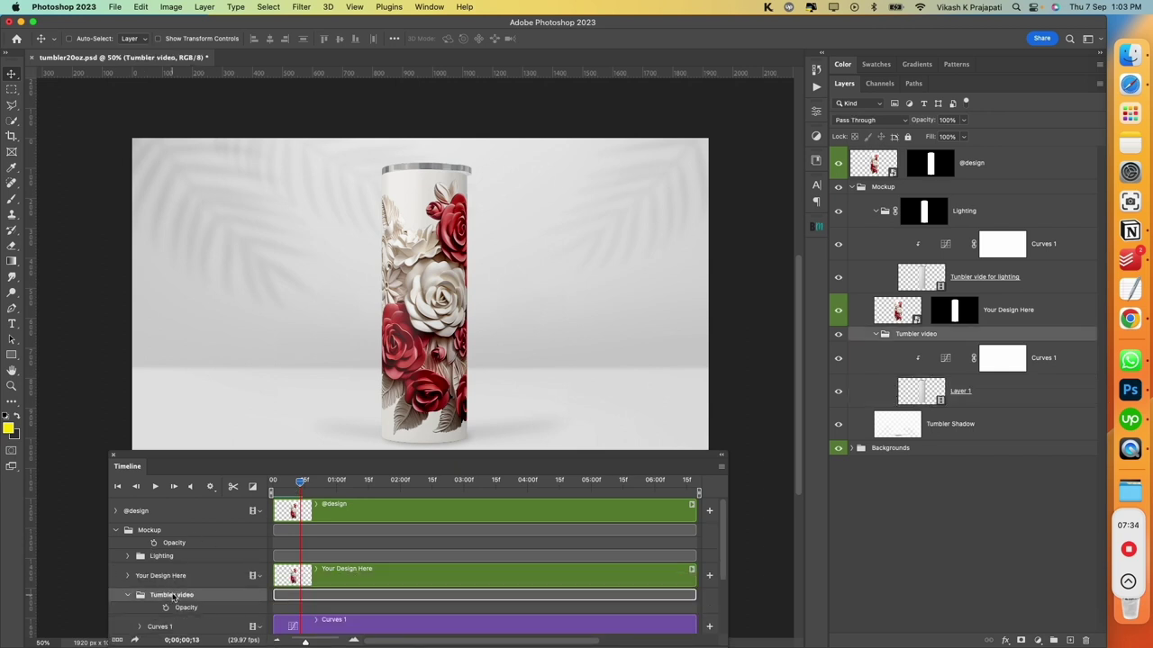
drag(211, 457, 206, 403)
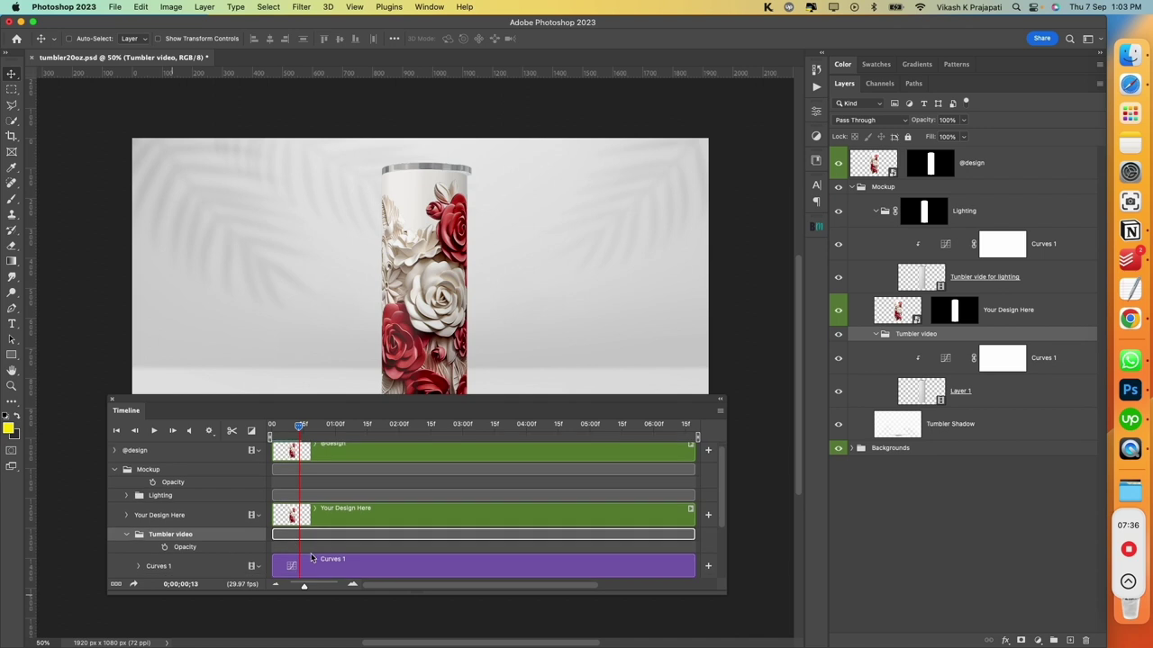
scroll(311, 559, down, 2)
scroll(312, 557, down, 1)
click(354, 536)
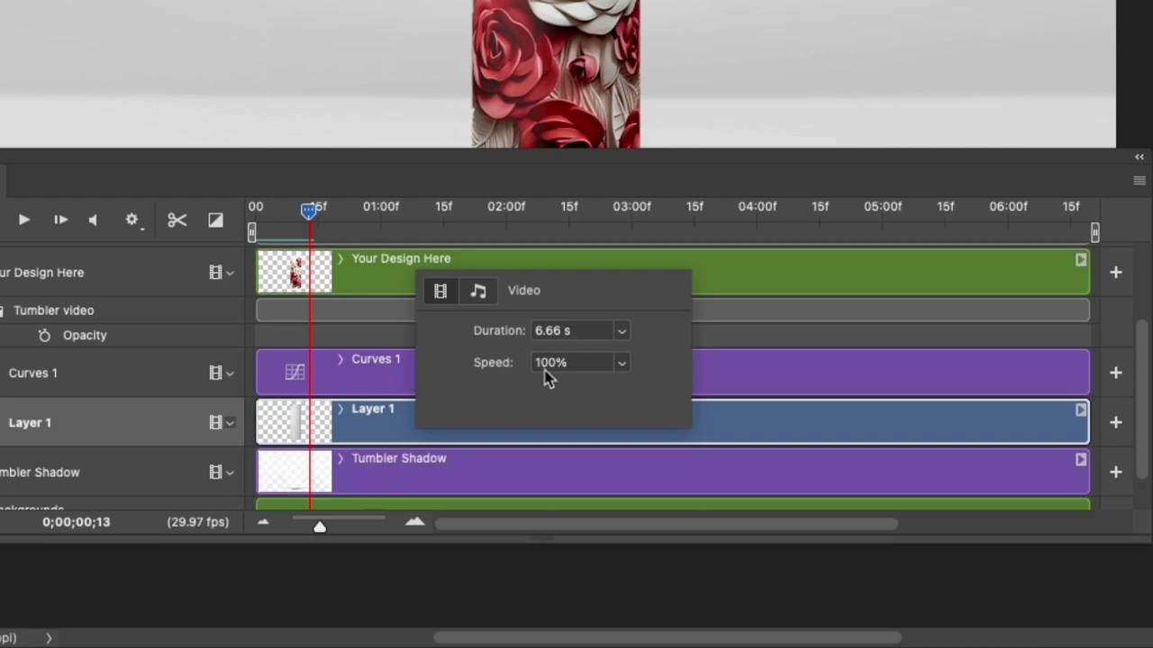
Step: Adjust the Layer 1 clip's speed and duration, ending at 400% speed and 1.66 seconds
click(621, 363)
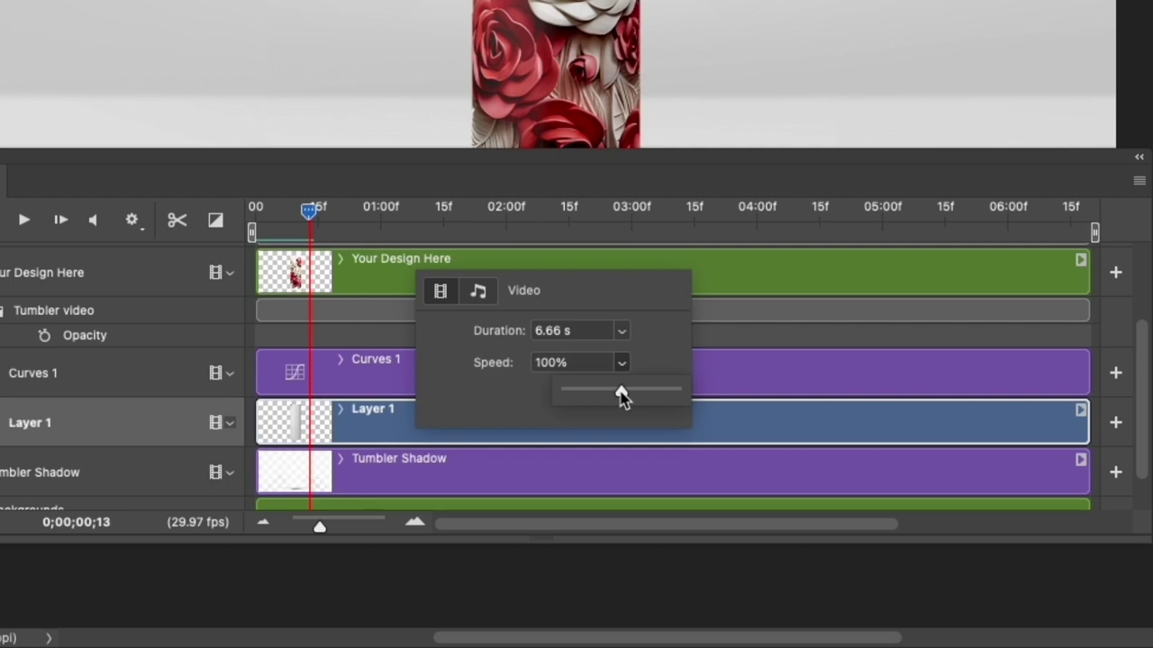
drag(621, 394, 602, 395)
click(621, 331)
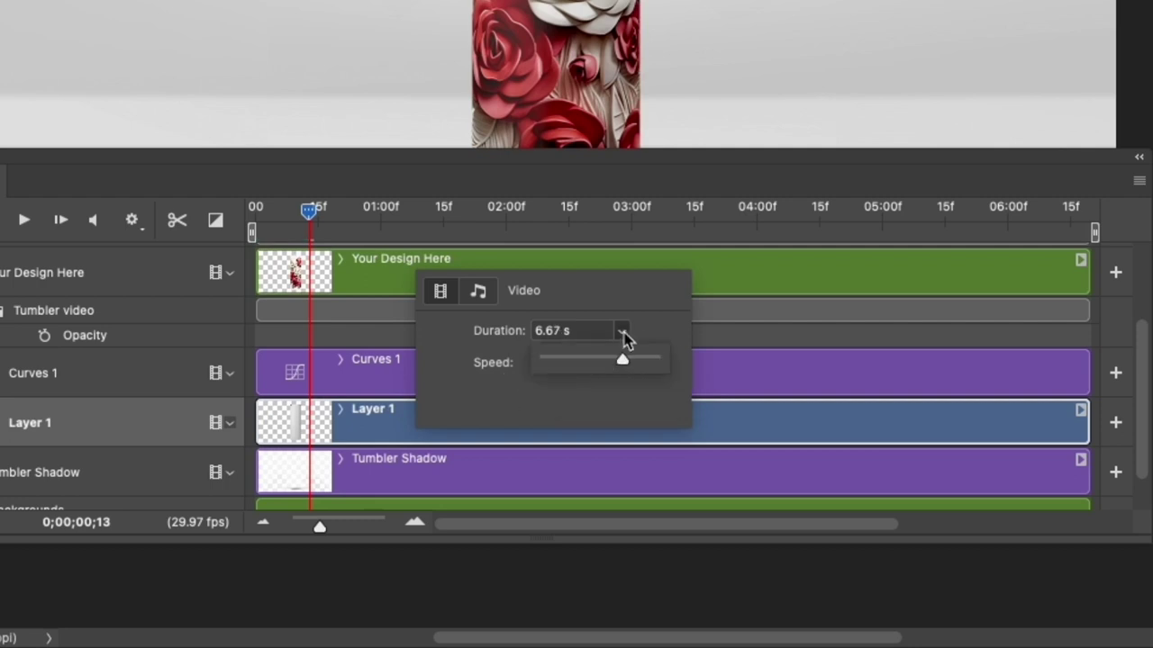
drag(612, 374, 668, 369)
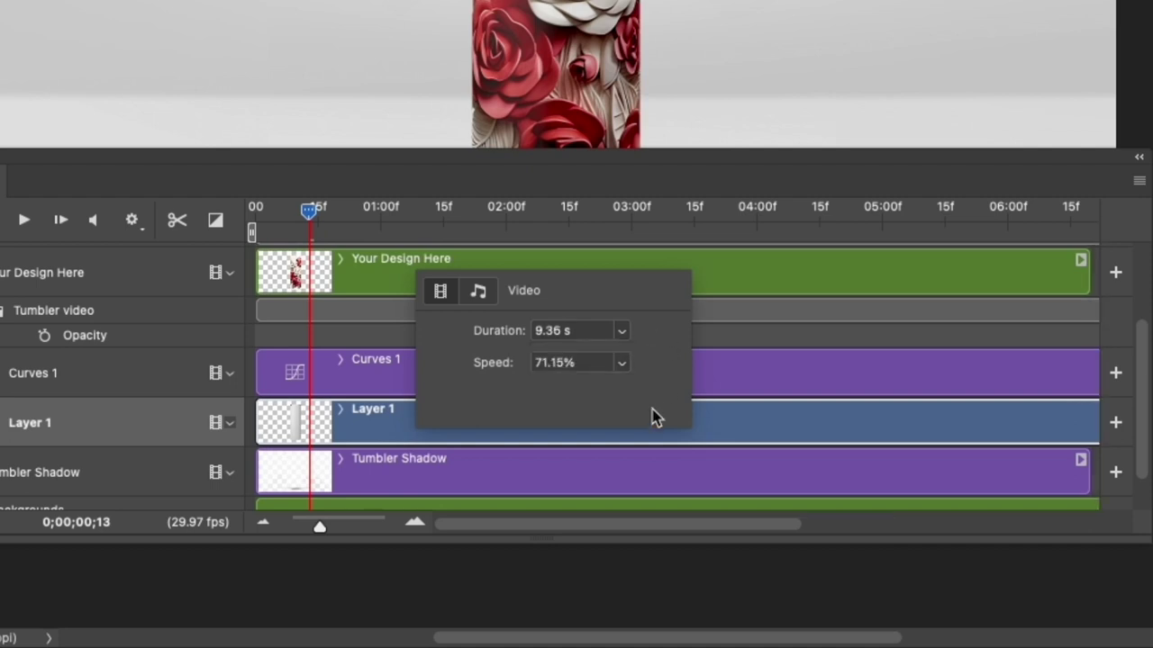
click(621, 362)
drag(621, 394, 641, 388)
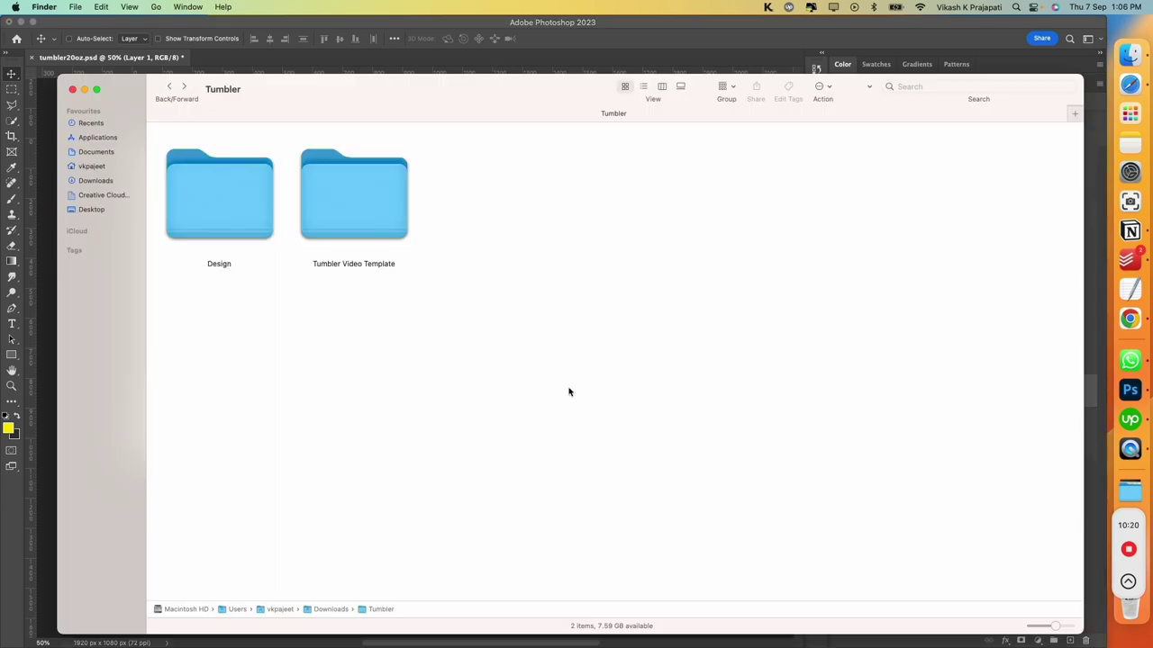
Step: Browse the Design and Tumbler Video Template folders, returning to the Tumbler folder
double_click(241, 217)
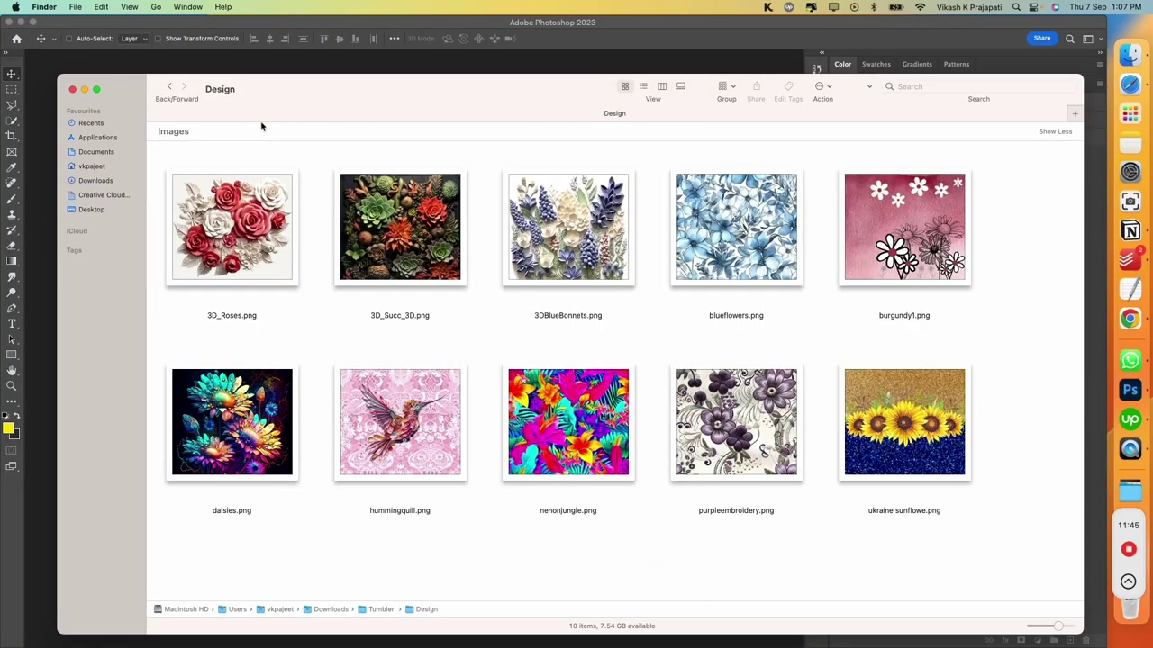
click(169, 87)
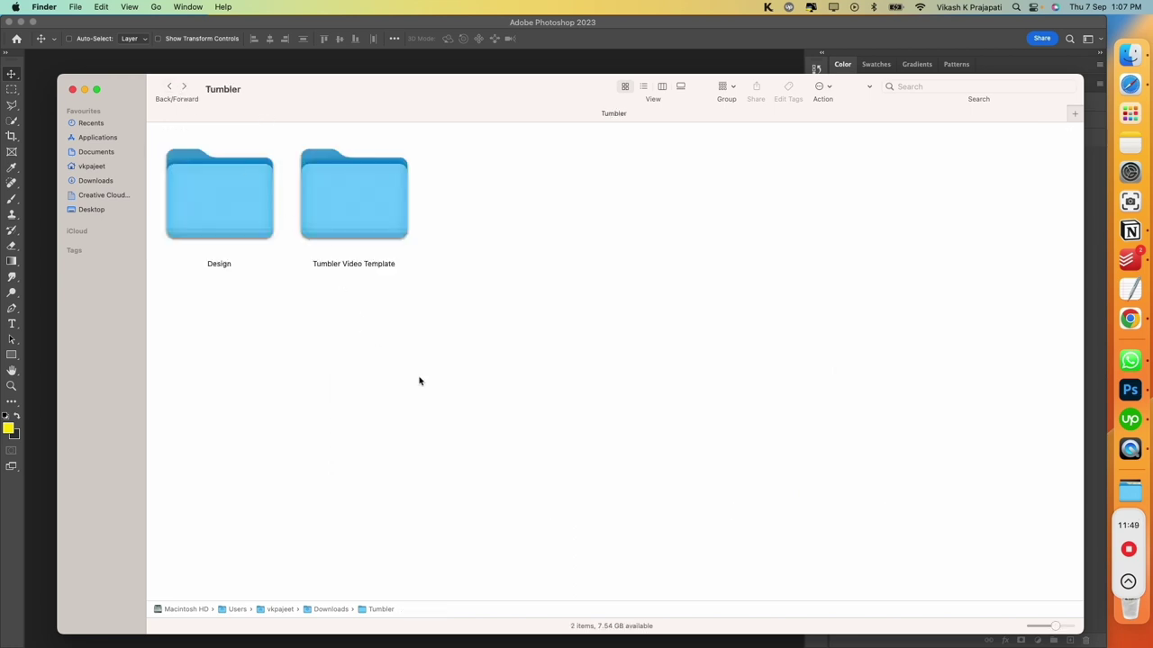
double_click(351, 198)
click(296, 278)
click(164, 91)
double_click(218, 209)
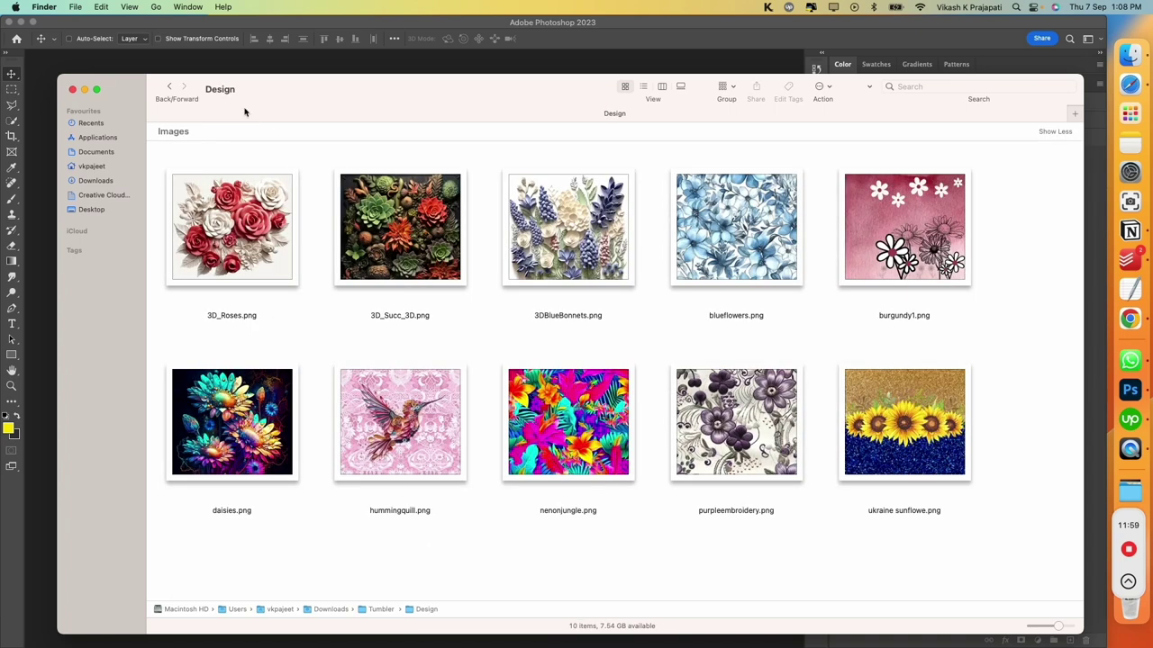
click(168, 87)
Step: Create a new folder named Export in the Tumbler folder
right_click(556, 222)
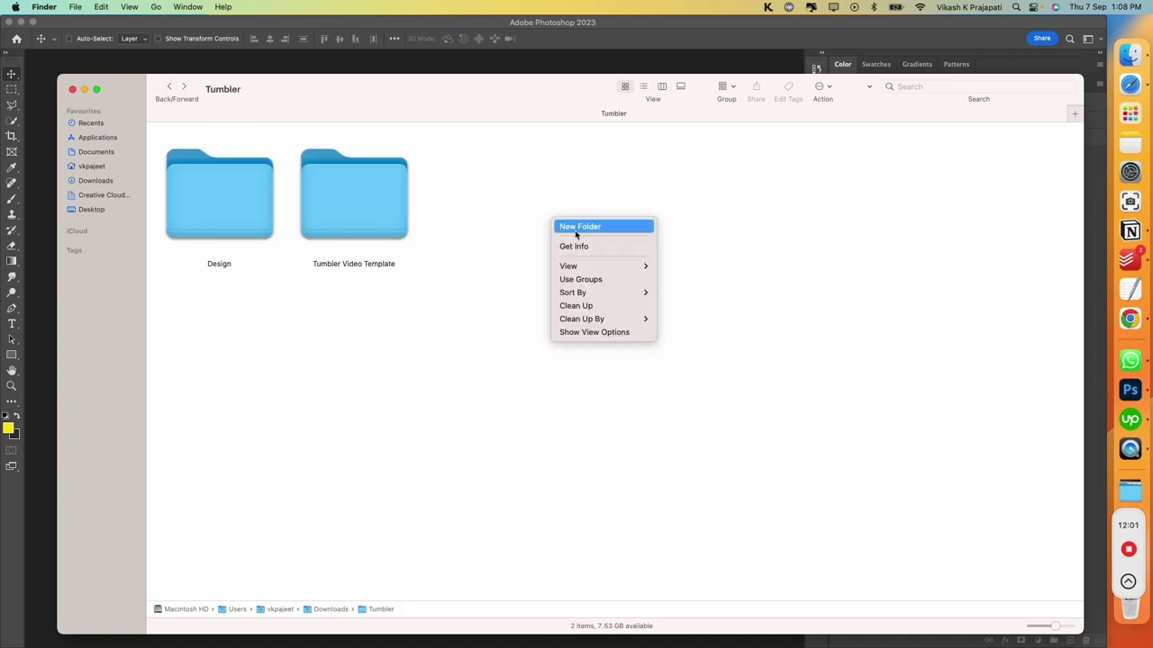
click(576, 227)
text(E)
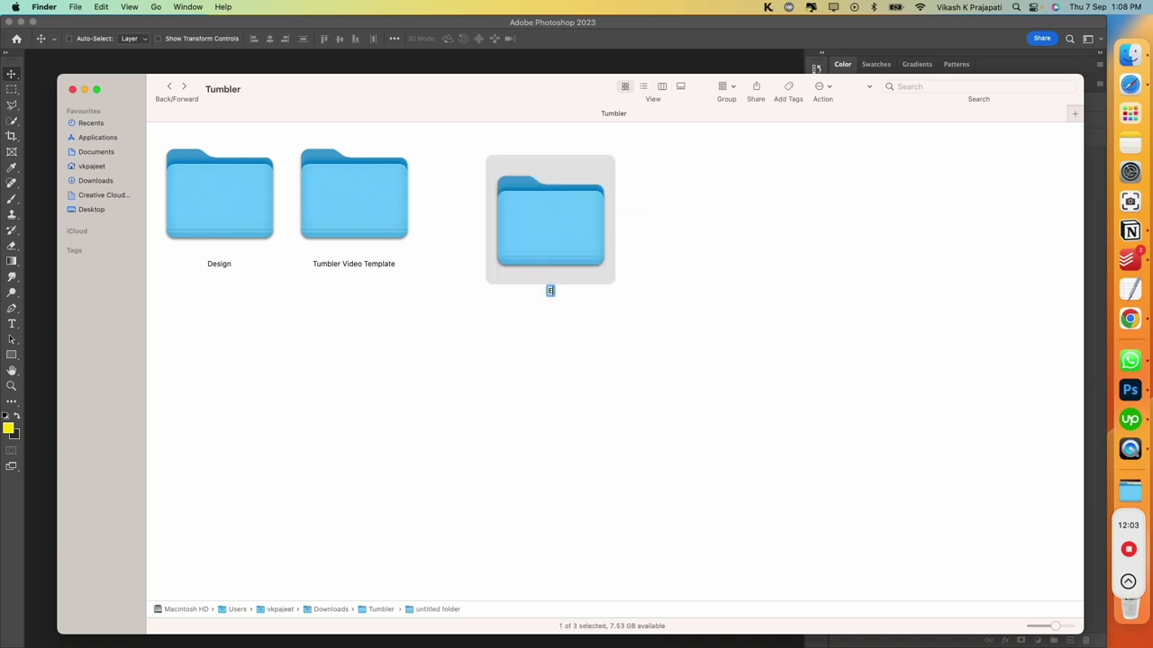
text(xport)
click(596, 307)
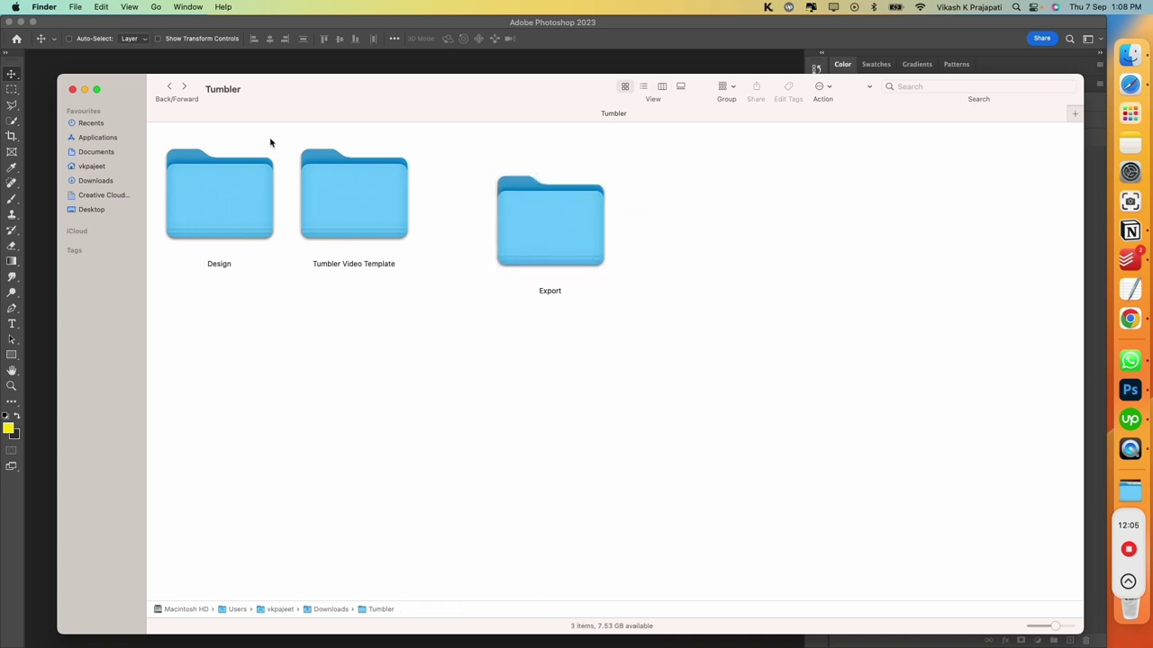
Step: In the Bulk Mockup panel, set the templates folder to Tumbler Video Template
click(252, 65)
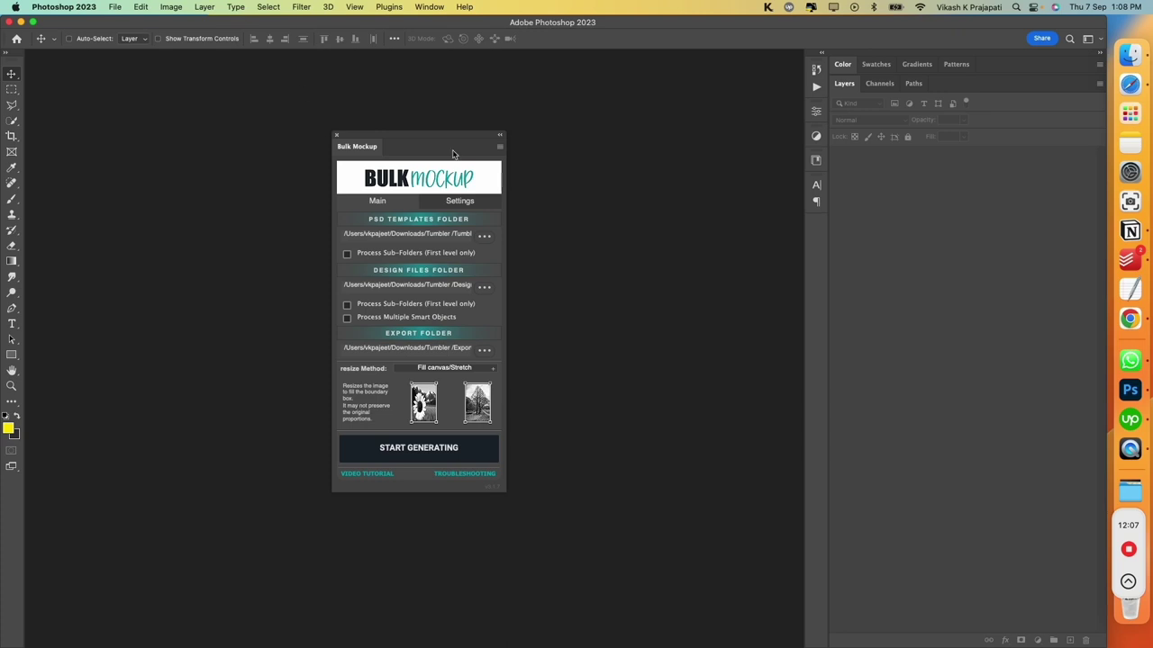
click(484, 236)
click(579, 79)
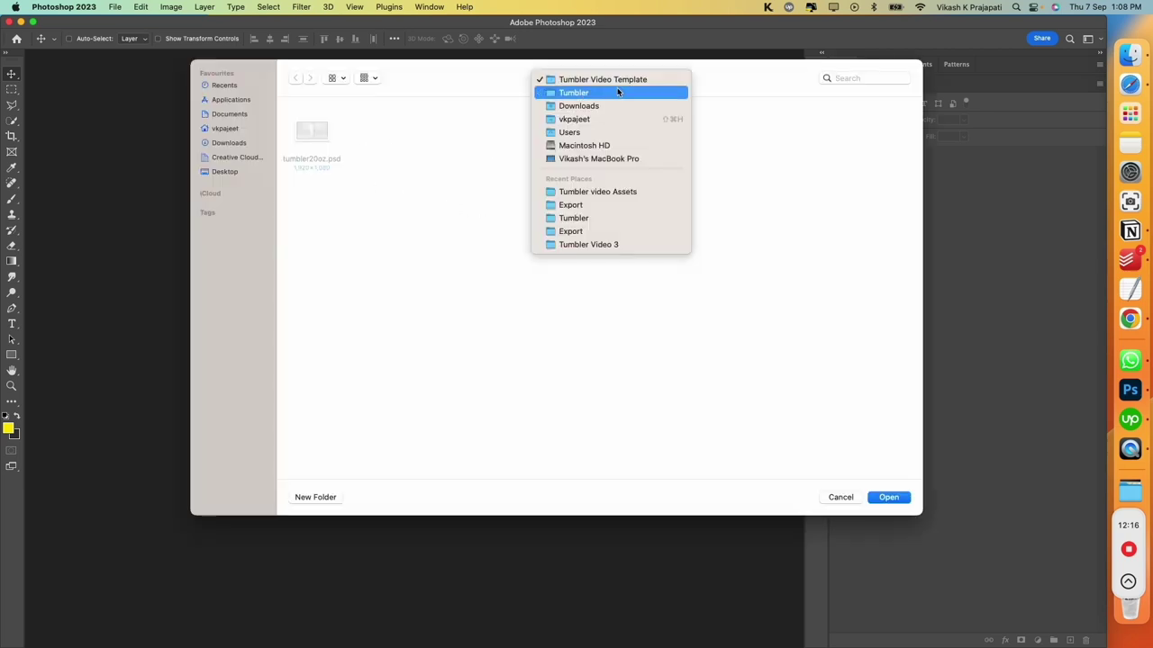
click(618, 79)
click(891, 498)
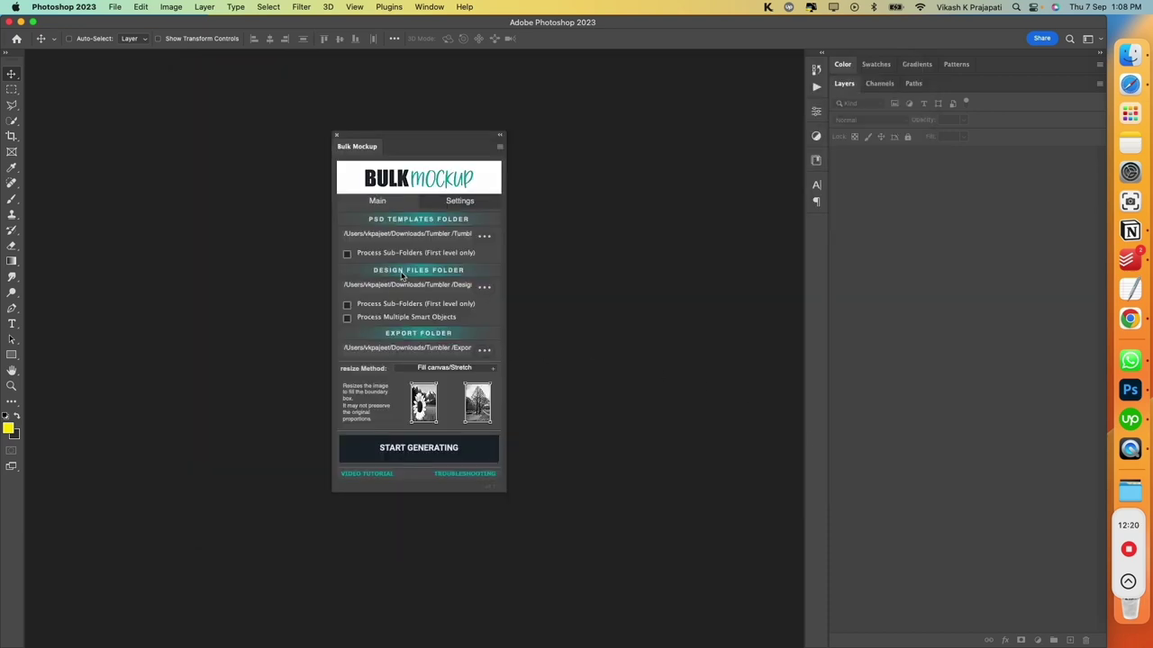
Step: Set the design files folder to Design
click(483, 287)
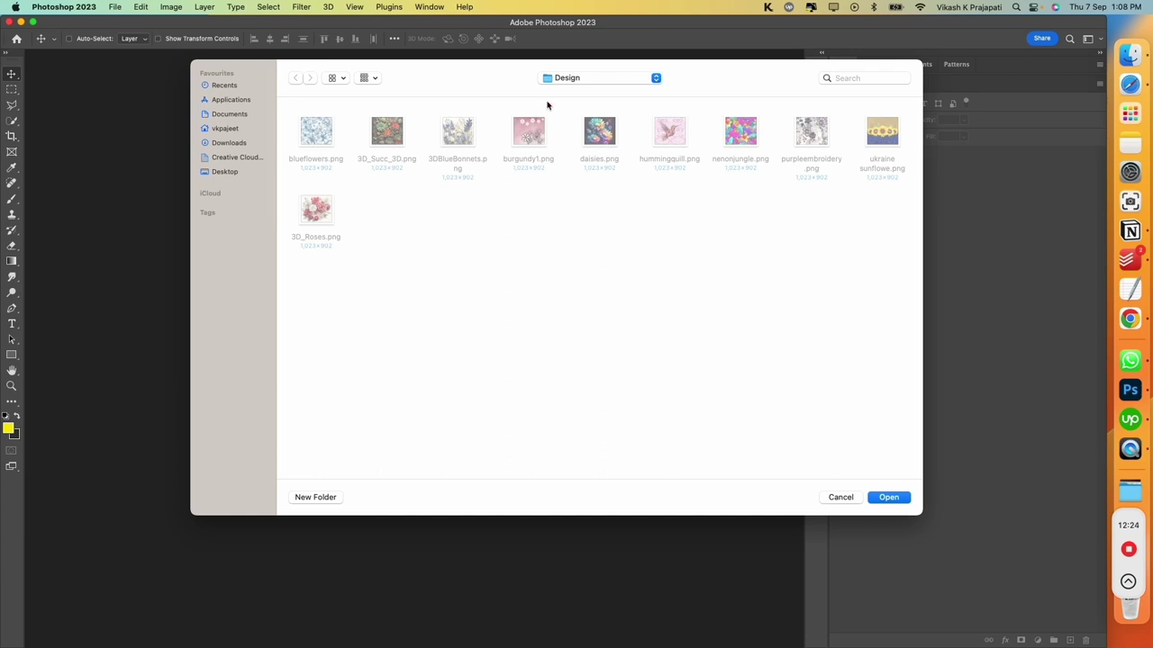
click(570, 83)
click(584, 82)
click(888, 498)
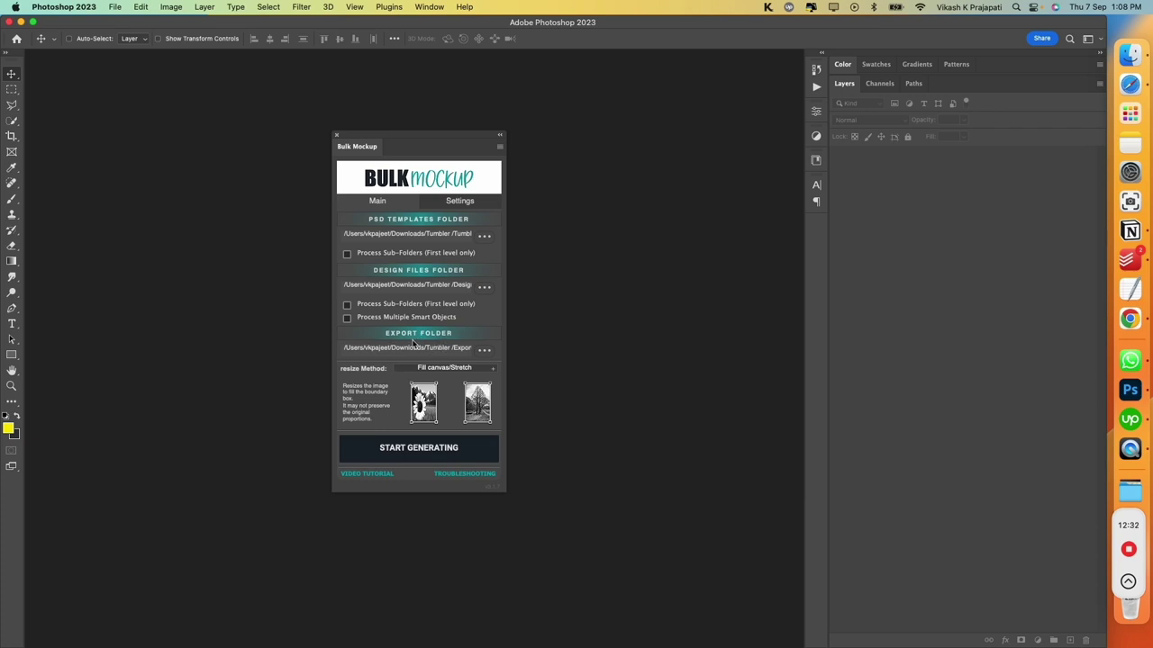
Step: Set the output folder for finished mockups to Export
click(485, 355)
click(572, 80)
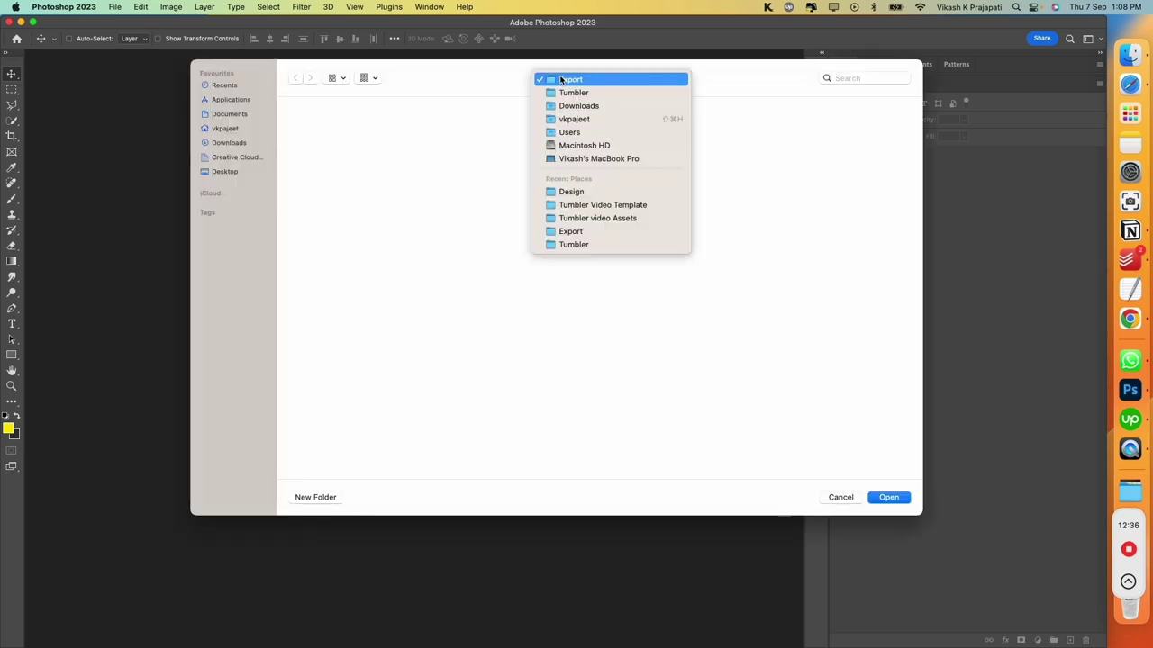
click(573, 83)
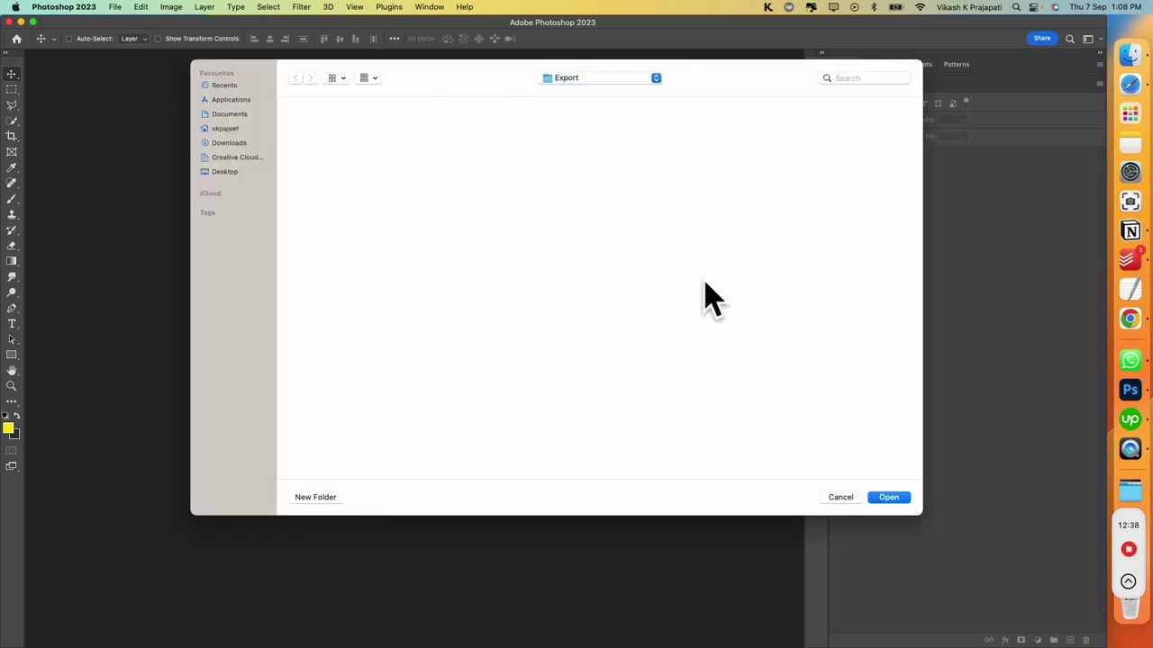
click(889, 497)
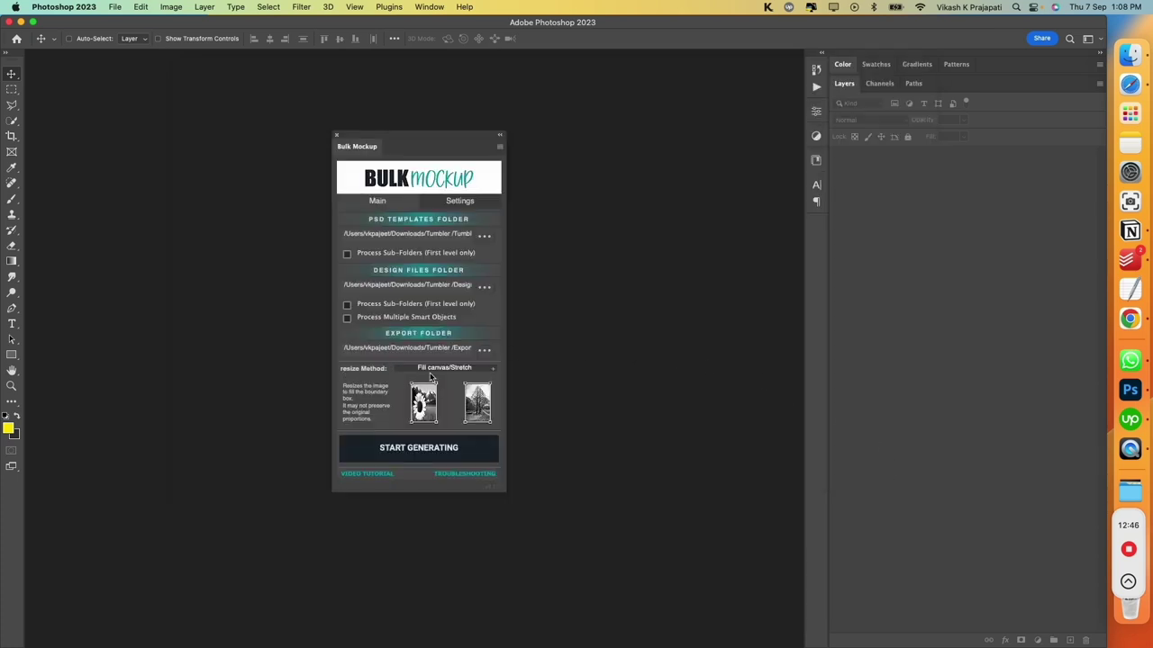
Step: Keep Fill canvas/Stretch resizing, turn off JPG for MP4-only output, and dock the panel
click(428, 371)
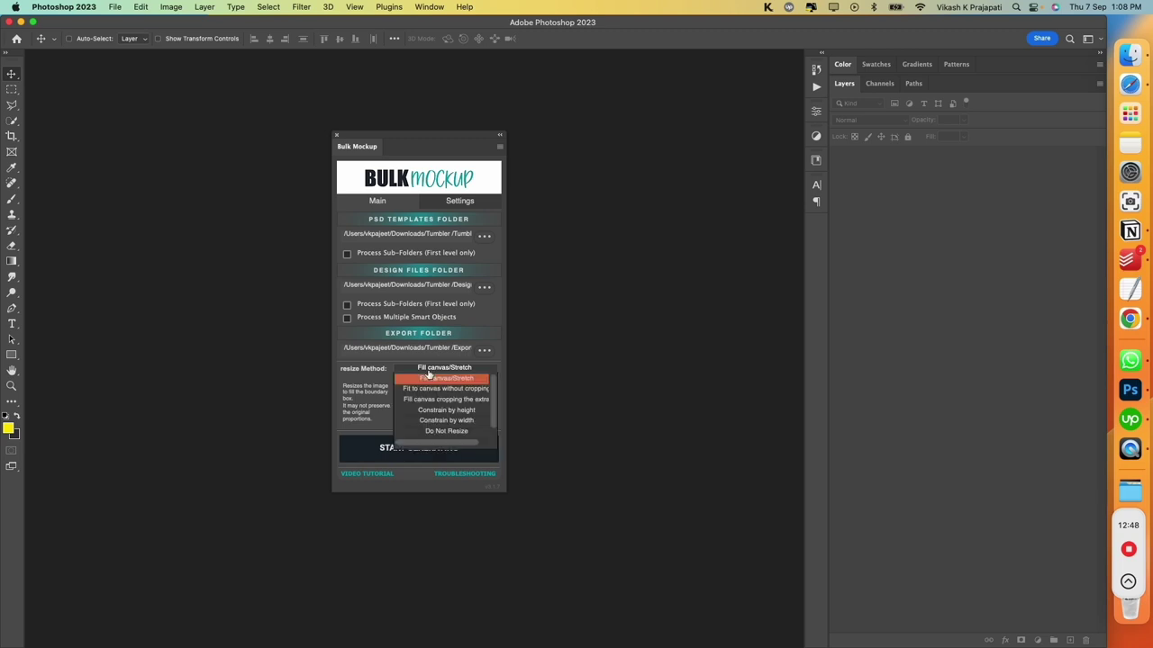
click(429, 377)
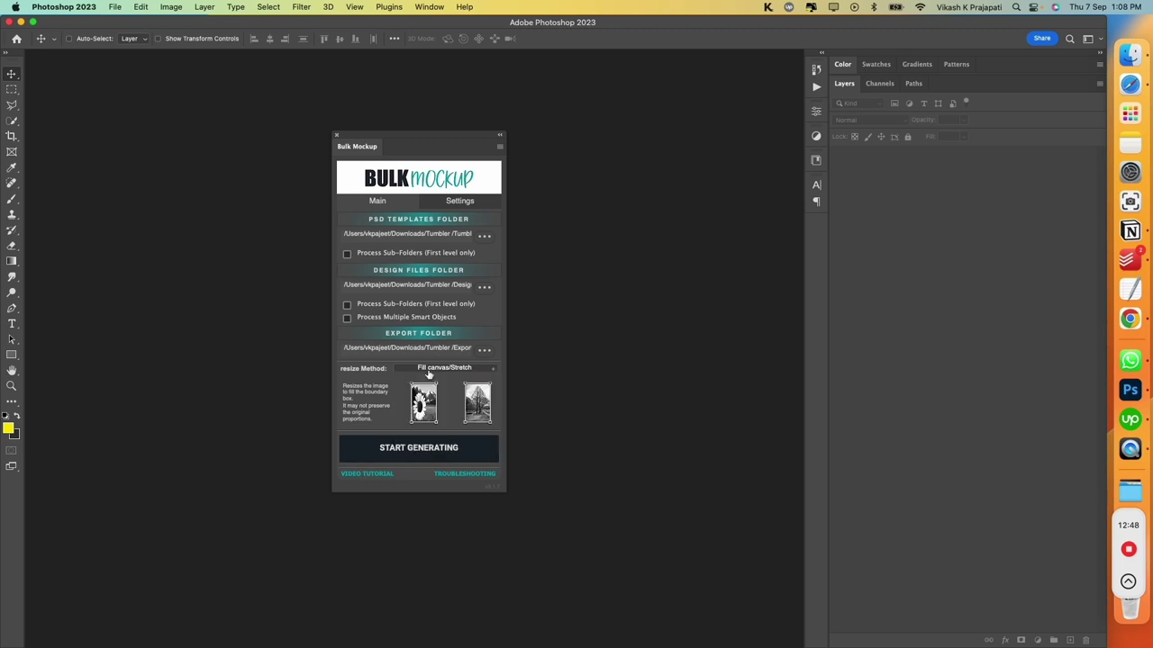
click(458, 202)
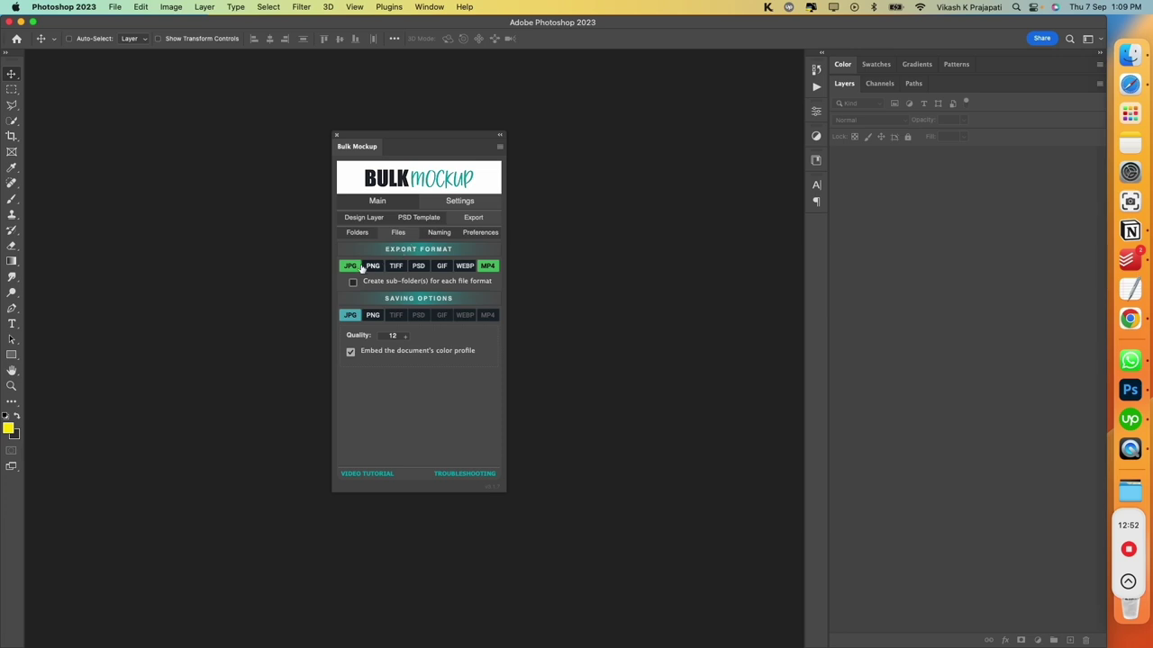
click(351, 267)
click(386, 205)
drag(429, 149, 936, 184)
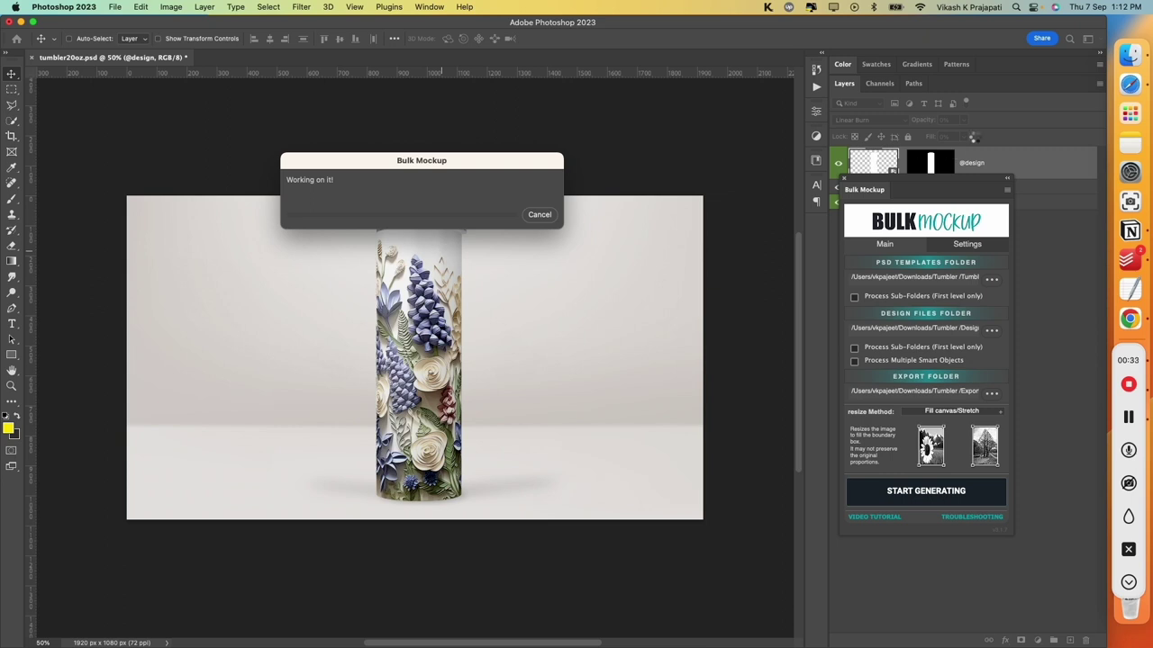
Step: Open the Export folder in Finder and move its window beside the Photoshop canvas
click(1130, 54)
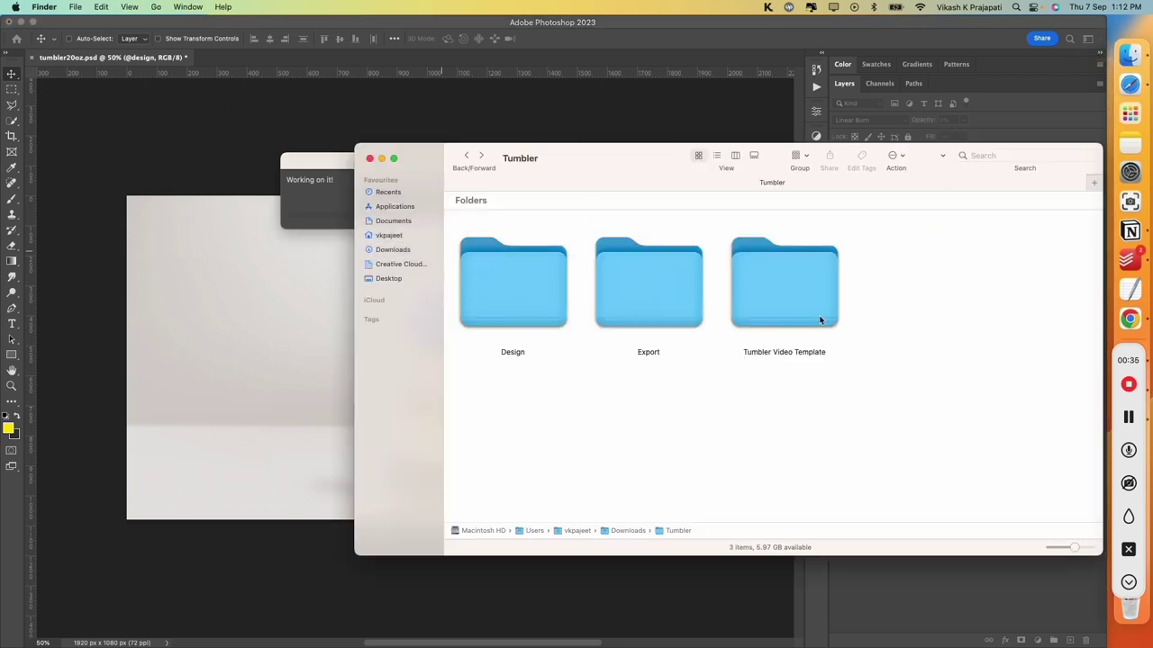
double_click(648, 285)
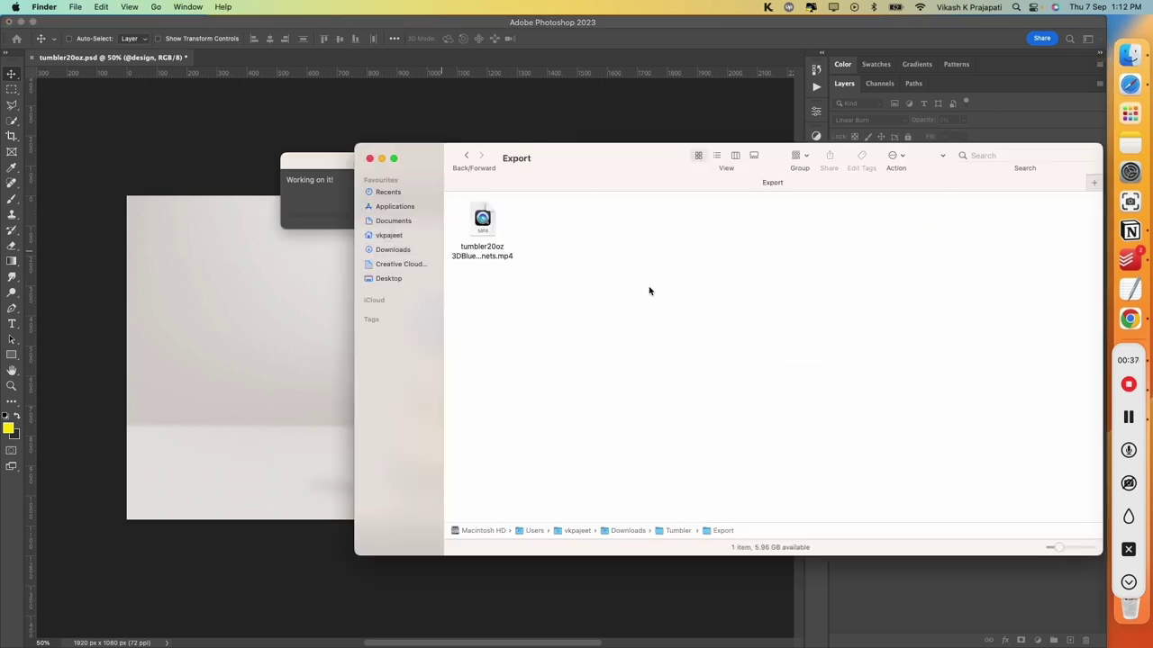
drag(579, 151, 648, 105)
click(551, 181)
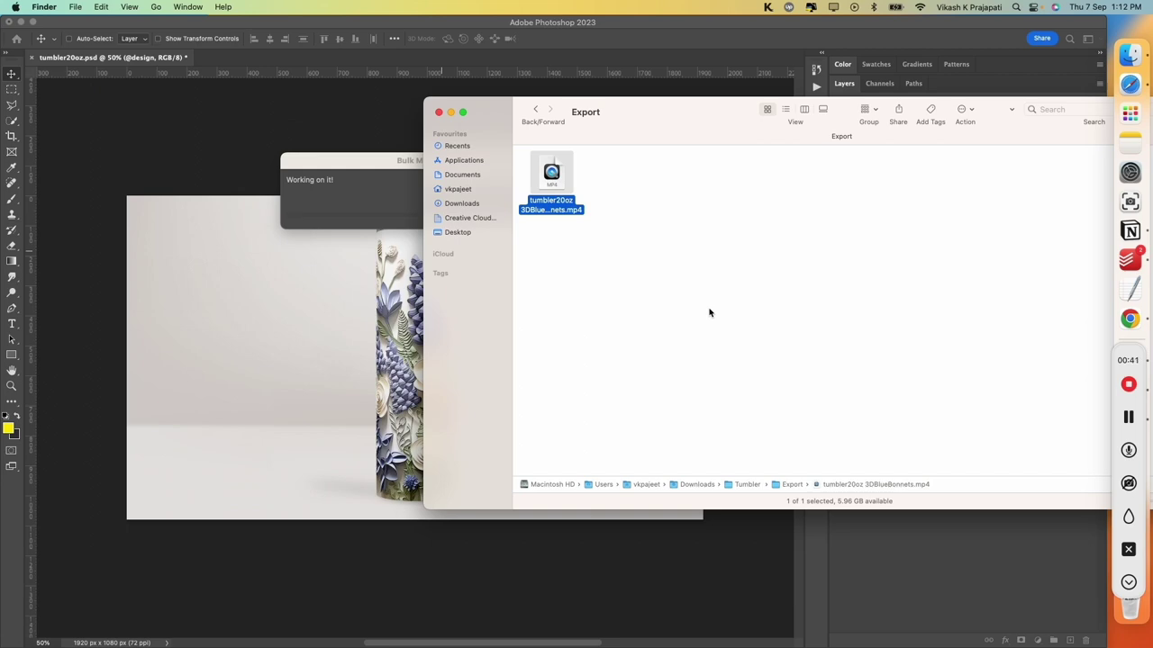
click(709, 313)
click(551, 180)
mouse_move(618, 121)
mouse_down()
mouse_move(861, 114)
mouse_move(852, 118)
mouse_up()
Step: Enlarge the icons, confirm the ten MP4s arrived, and preview tumbler20oz 3DBlueBonnets.mp4
click(846, 268)
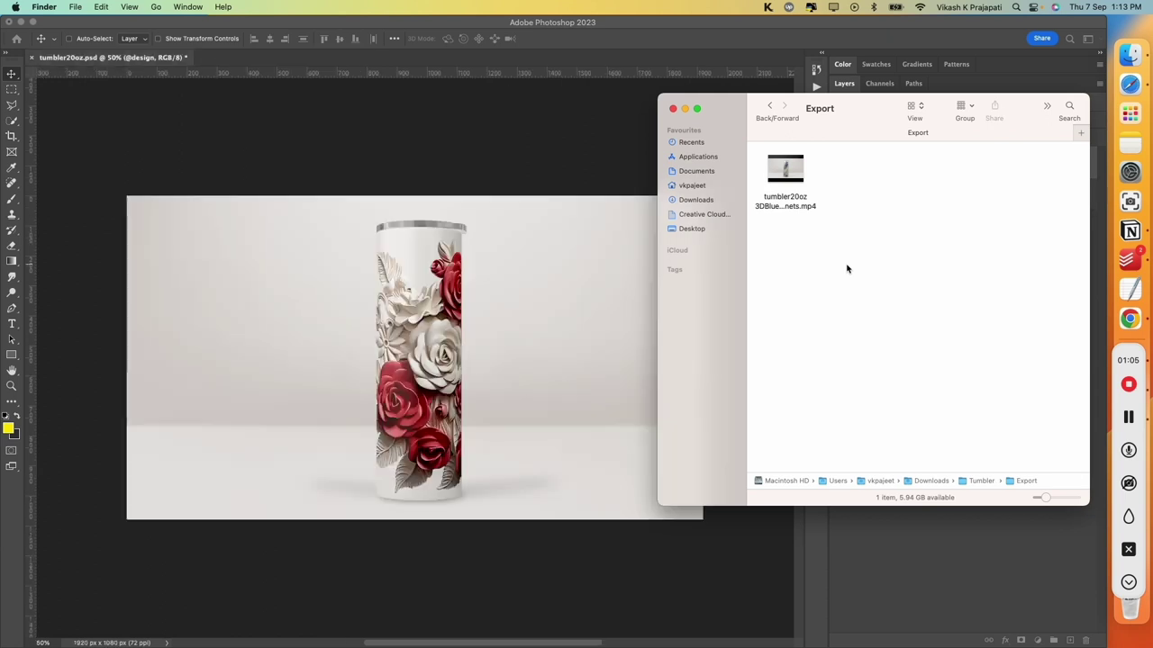
drag(1044, 497, 1064, 497)
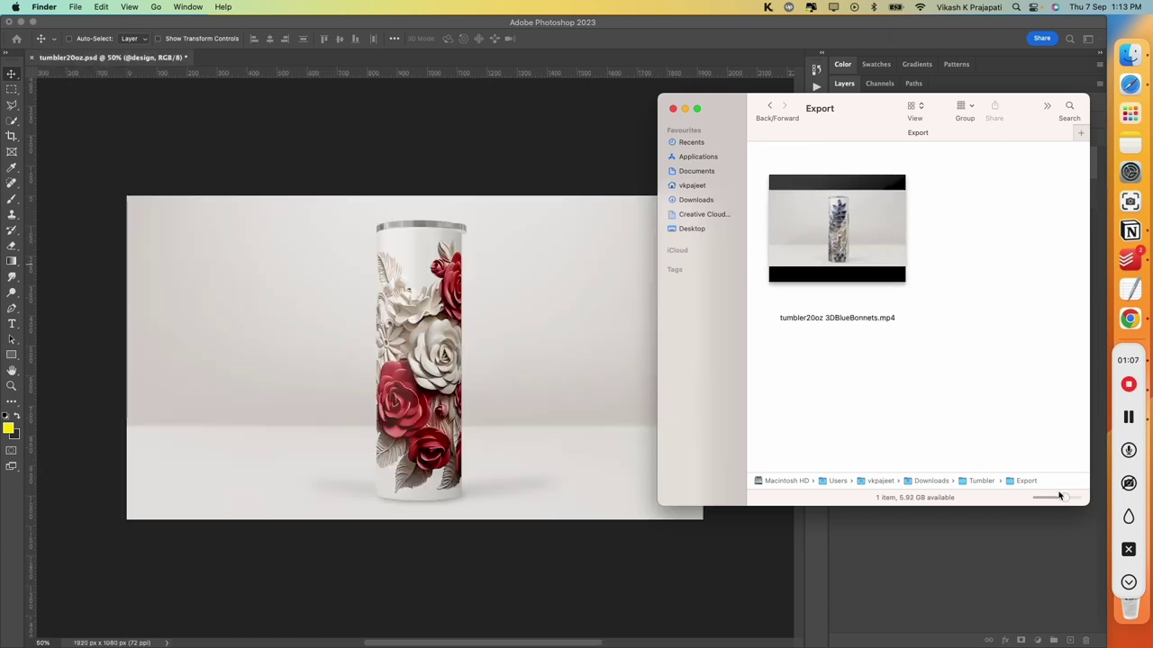
click(828, 224)
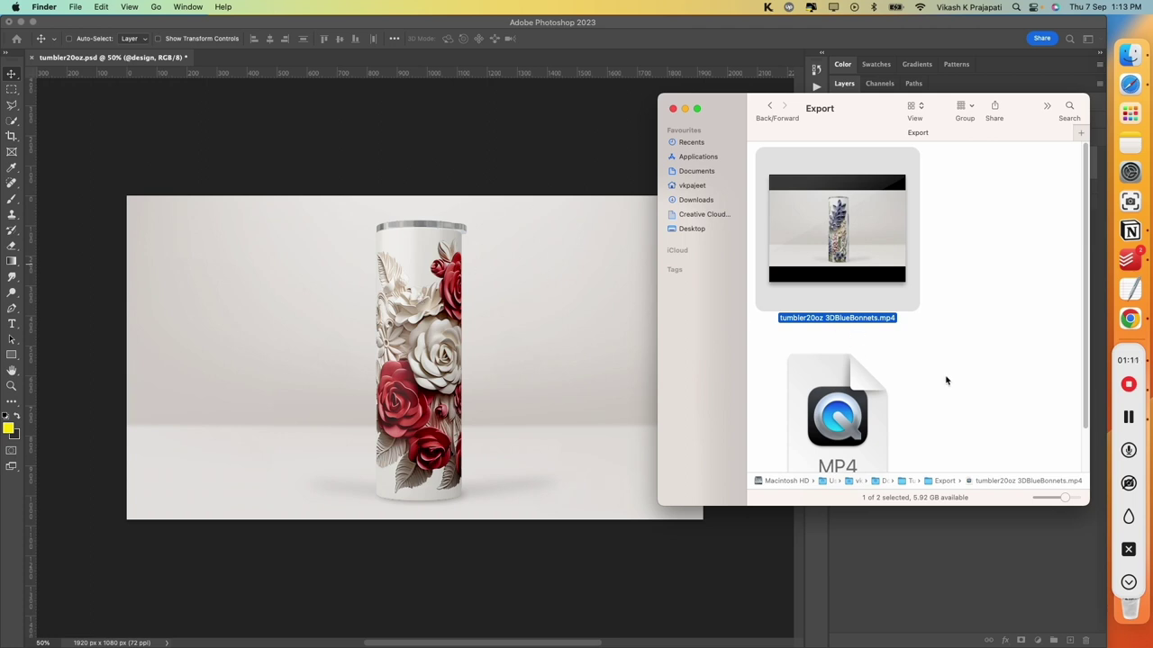
click(864, 378)
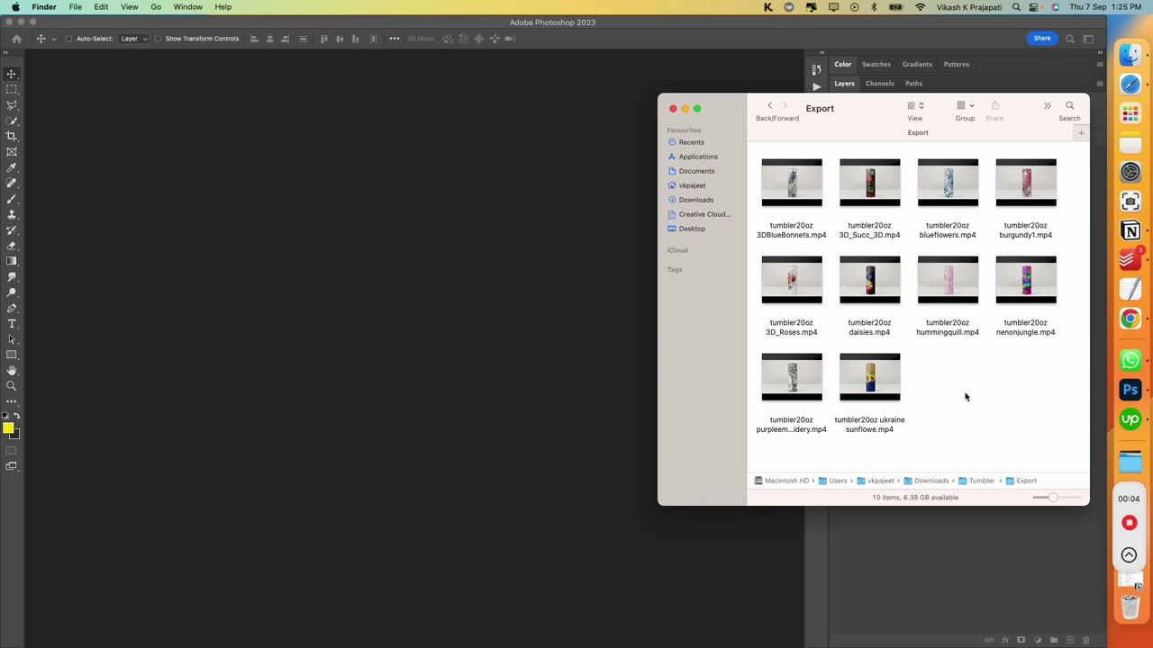
mouse_move(841, 104)
mouse_down()
mouse_move(519, 132)
mouse_move(580, 168)
mouse_up()
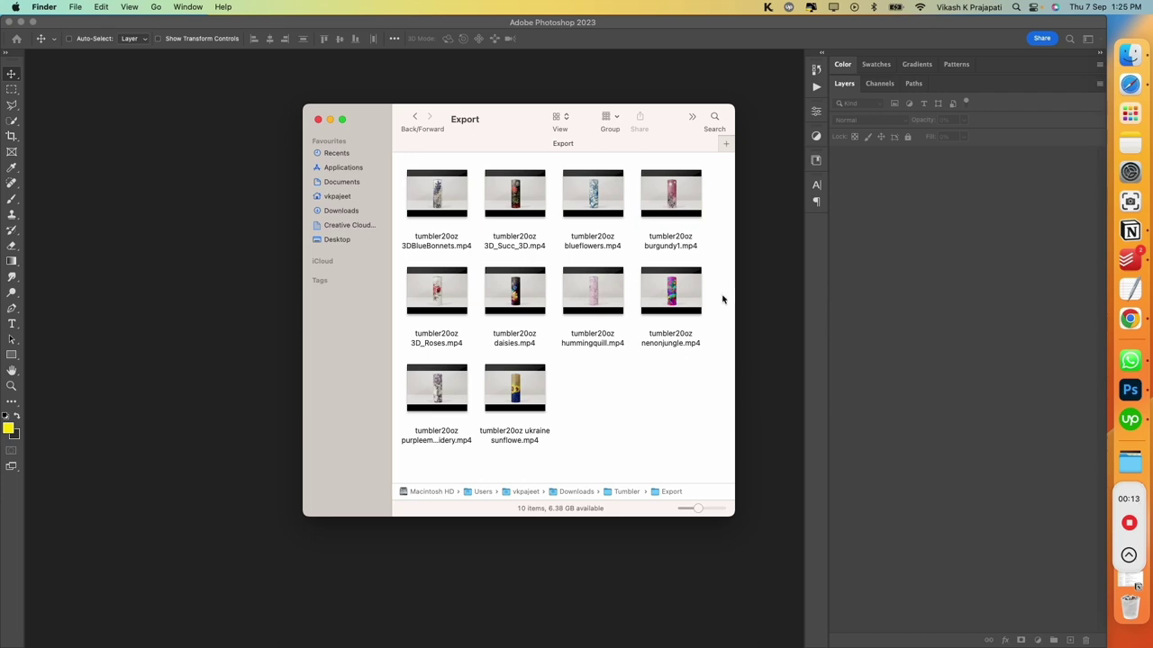
key(space)
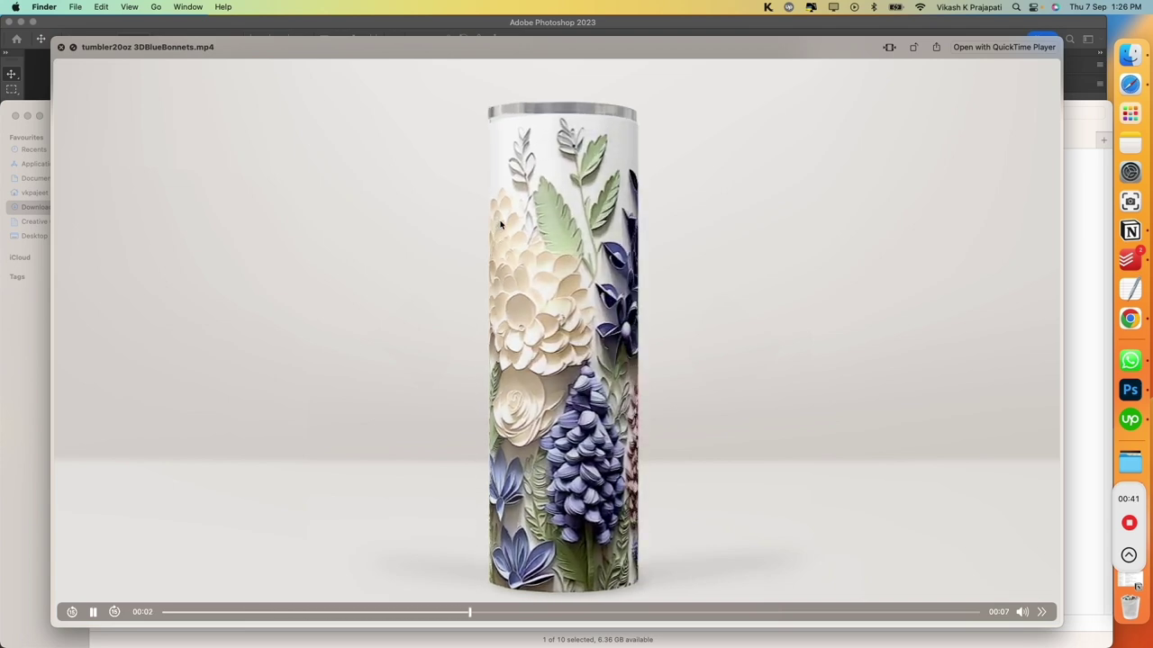
Step: Close the 3DBlueBonnets preview and Quick Look the blueflowers and burgundy1 videos
key(space)
key(Down)
key(space)
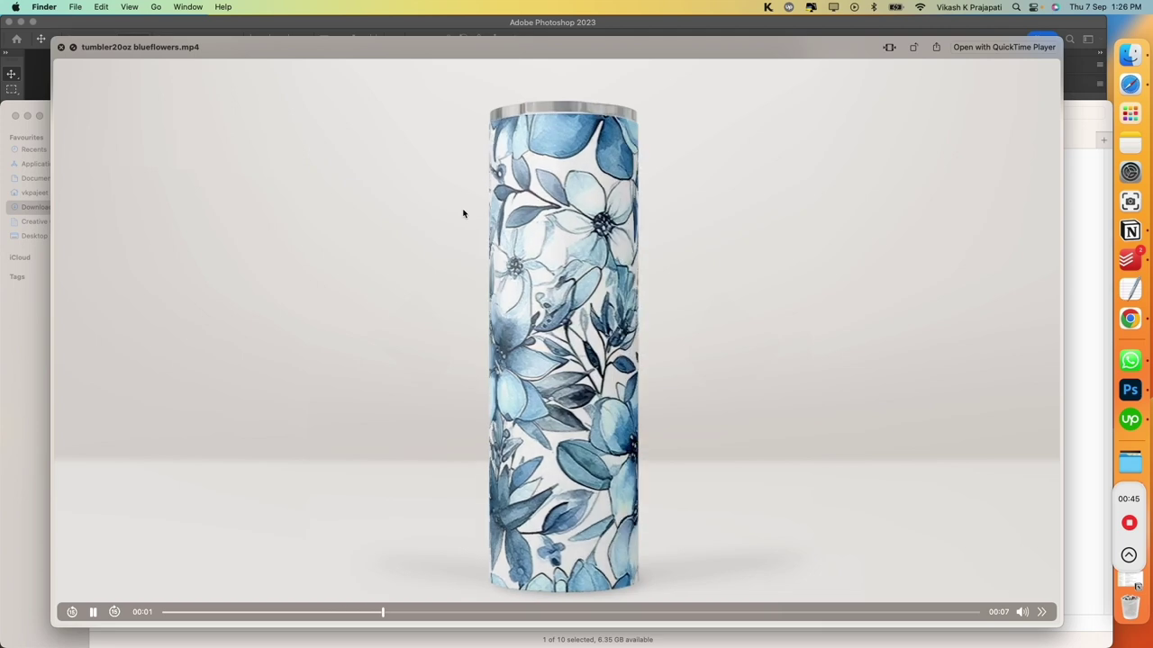
key(space)
key(Down)
key(space)
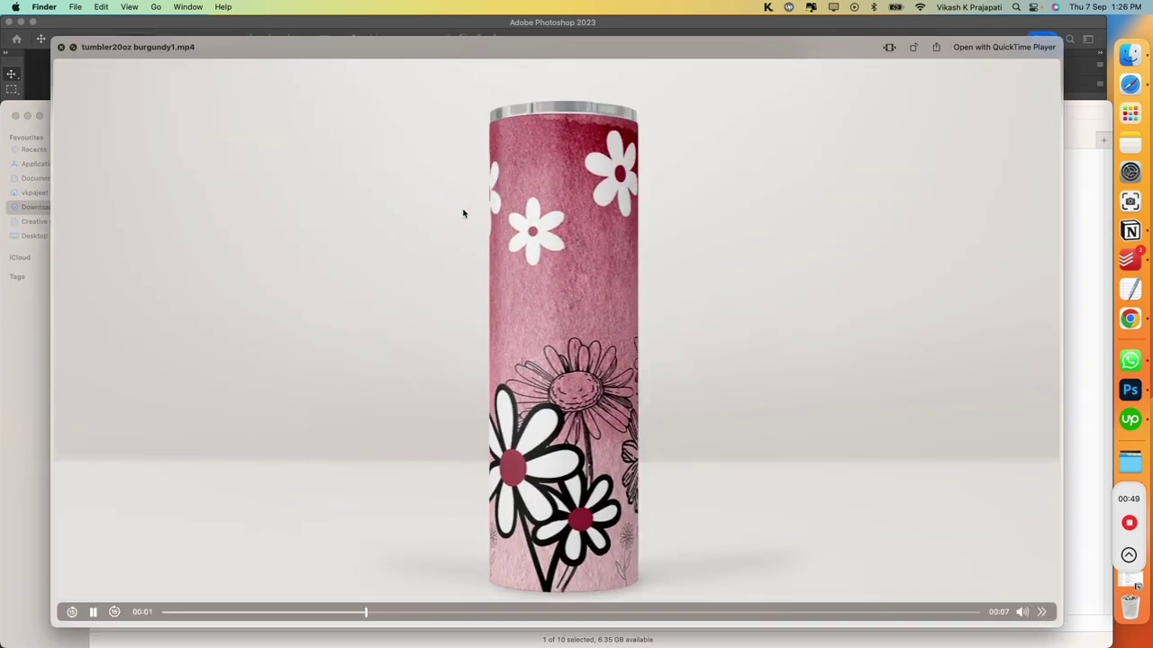
key(space)
Step: Quick Look the daisies and hummingquill videos, leaving hummingquill selected with its name unchanged
key(Down)
key(space)
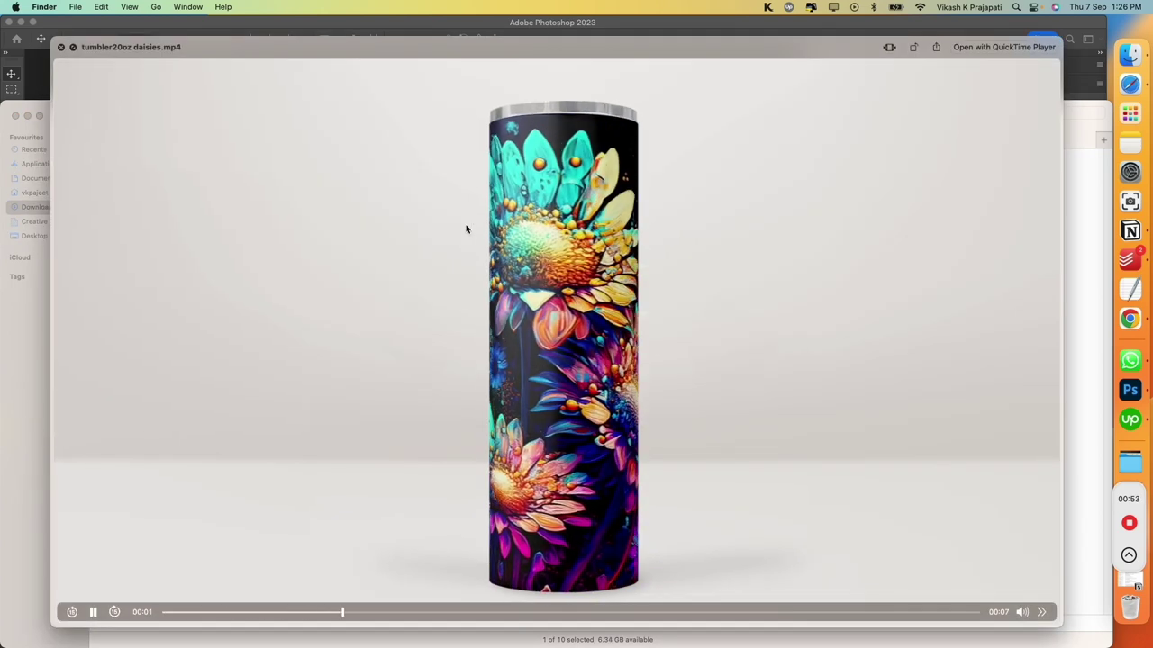
key(space)
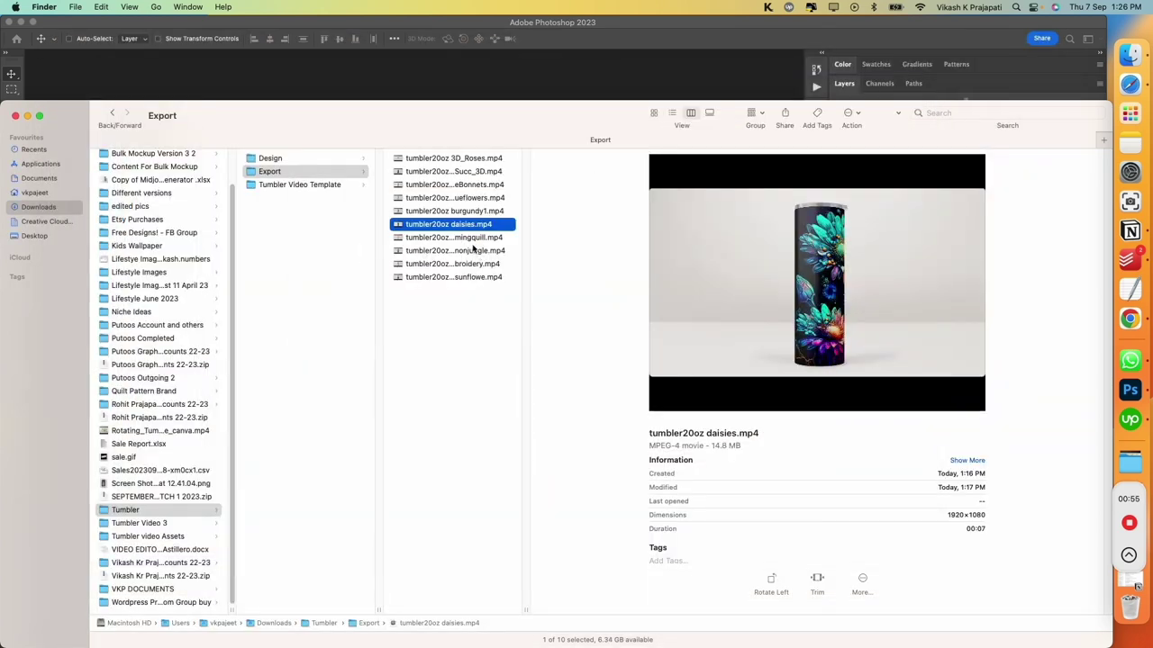
key(Down)
key(space)
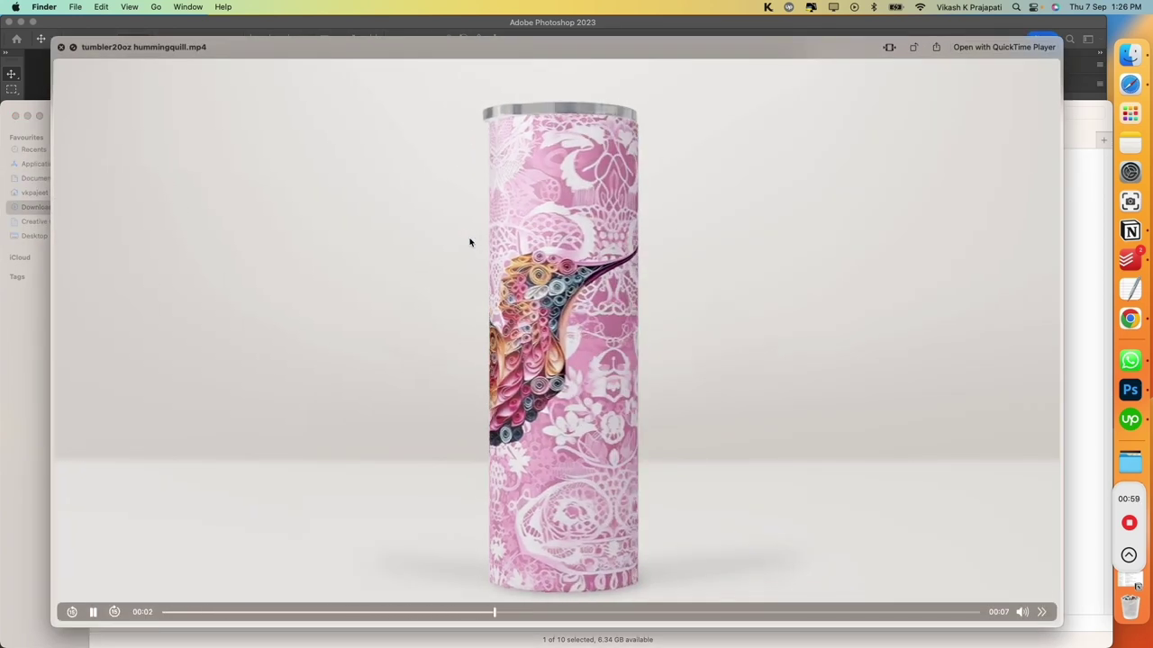
key(space)
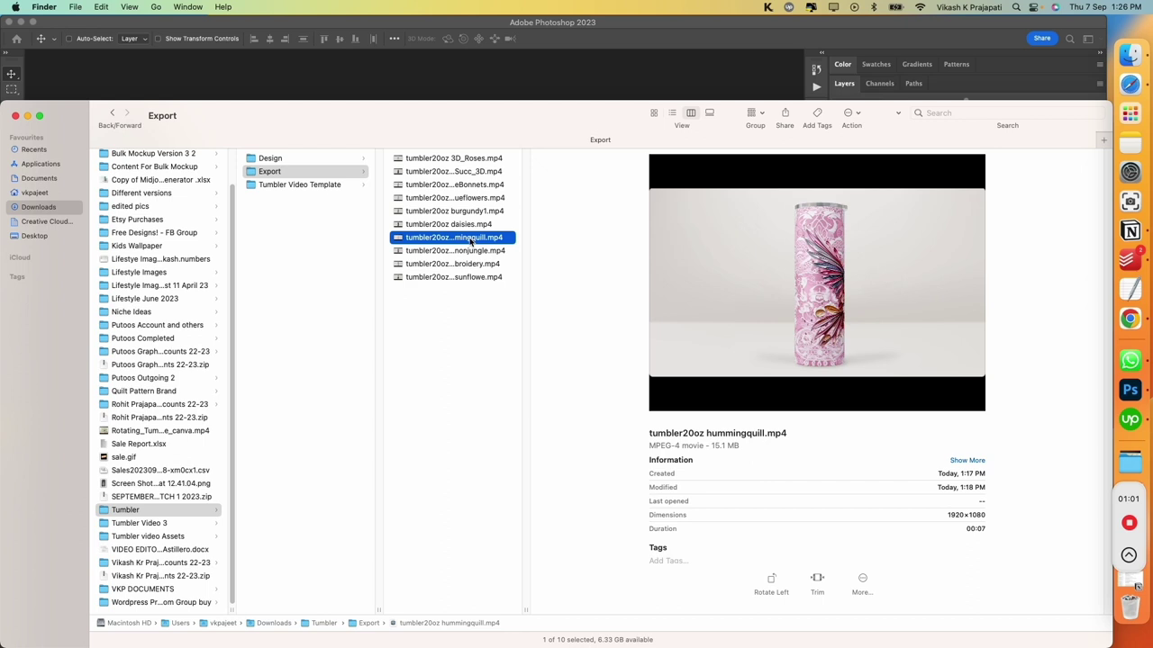
key(Return)
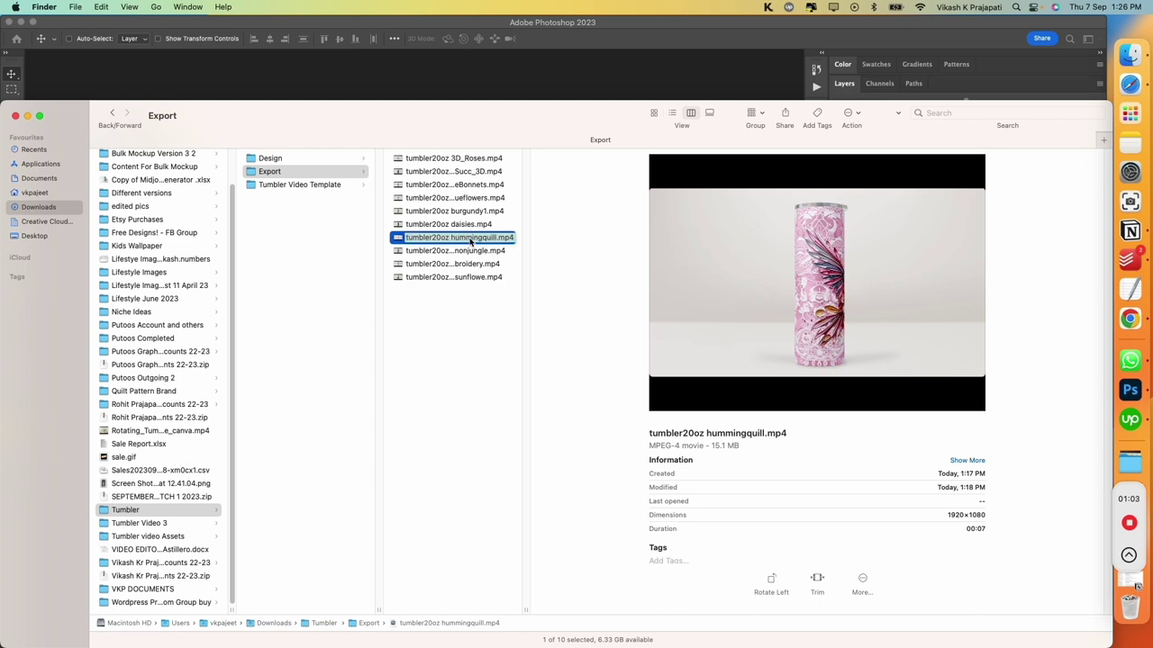
key(super+Tab)
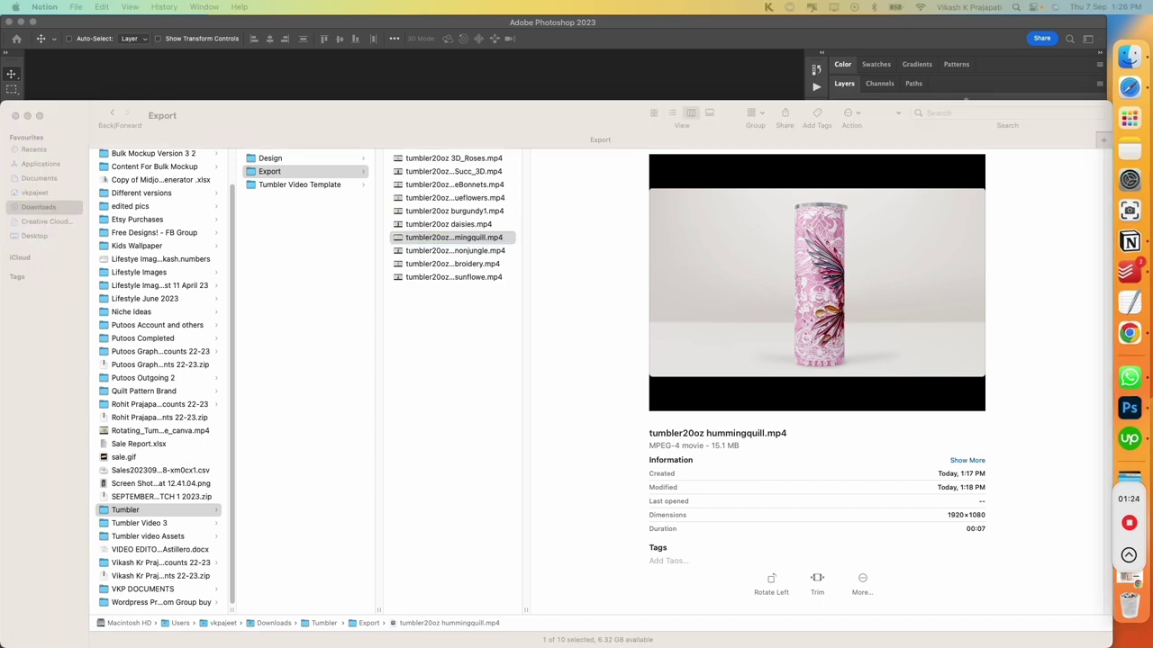